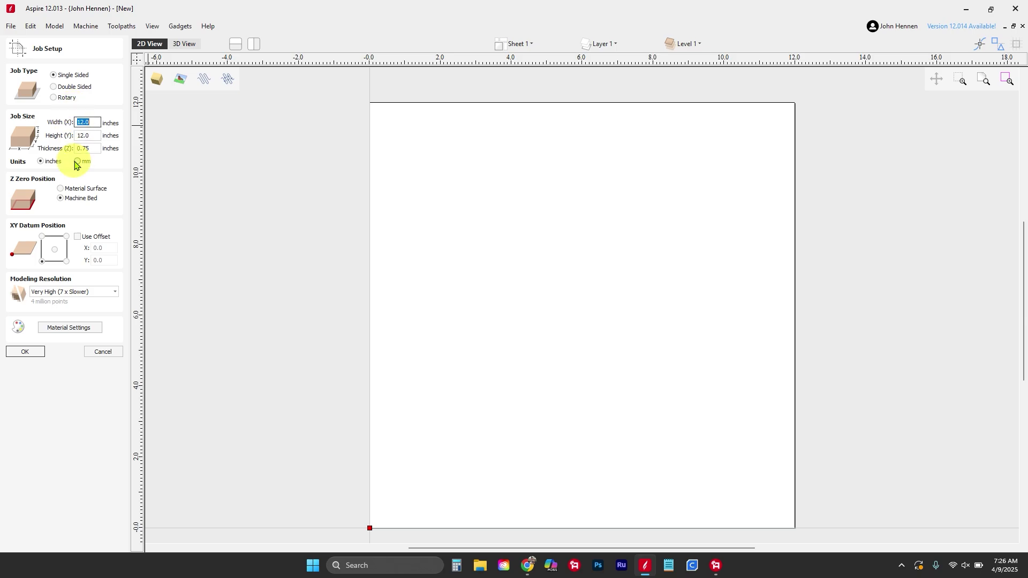
- Accept the single-sided 12 × 12 inch job setup with 0.75-inch thickness
{"action": "left_click", "coordinate": [31, 347]}
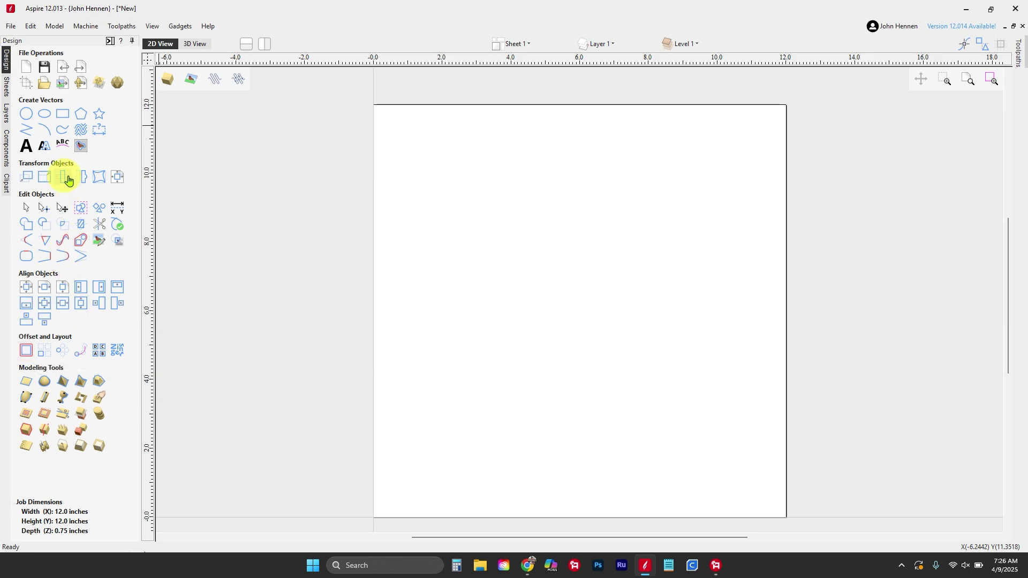
- Draw a 2-inch diameter circle centred at X 6, Y 3.5325 near the sheet's bottom
{"action": "left_click", "coordinate": [26, 114]}
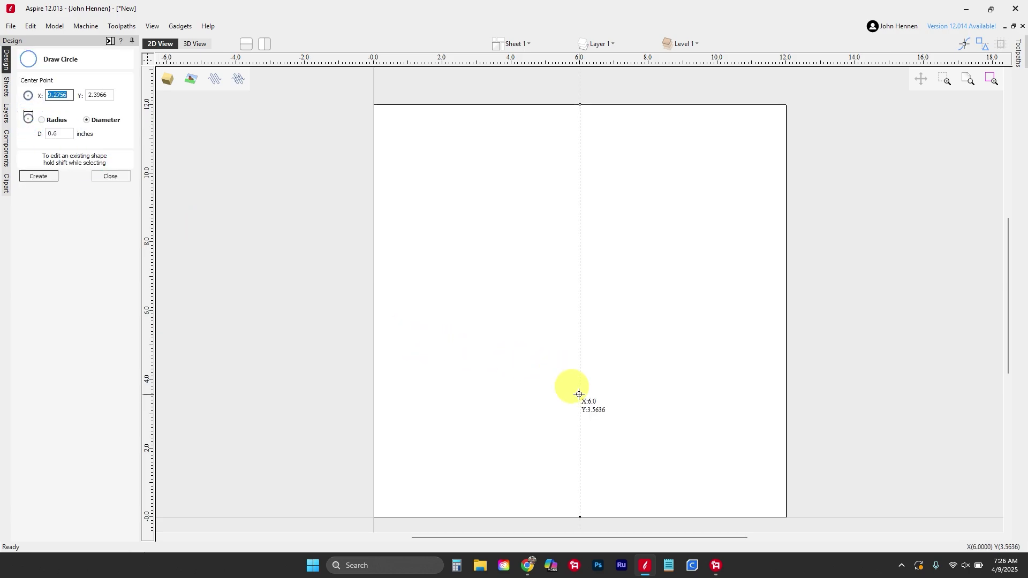
{"action": "left_click_drag", "start_coordinate": [580, 395], "coordinate": [600, 365]}
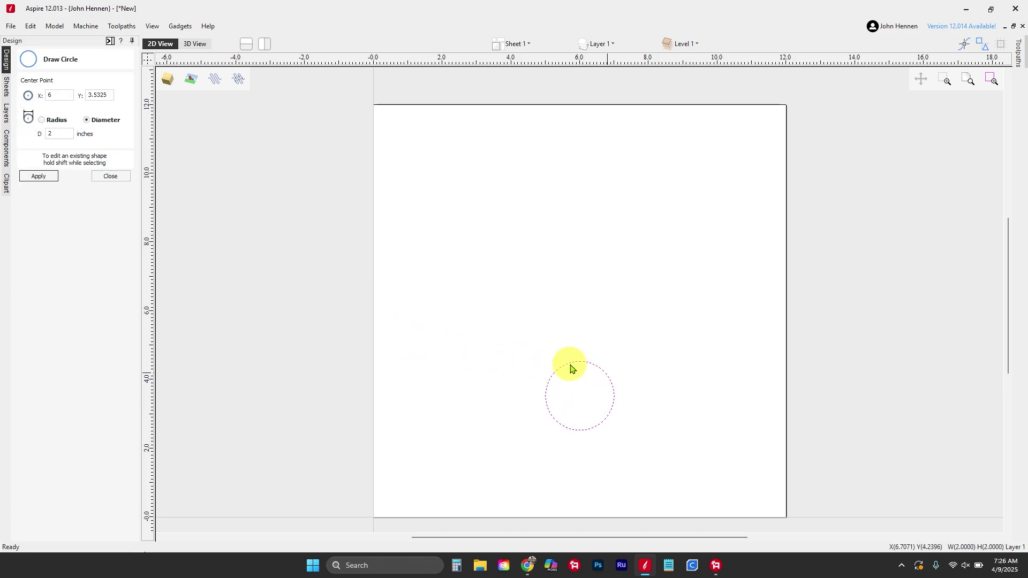
{"action": "key", "text": "Escape"}
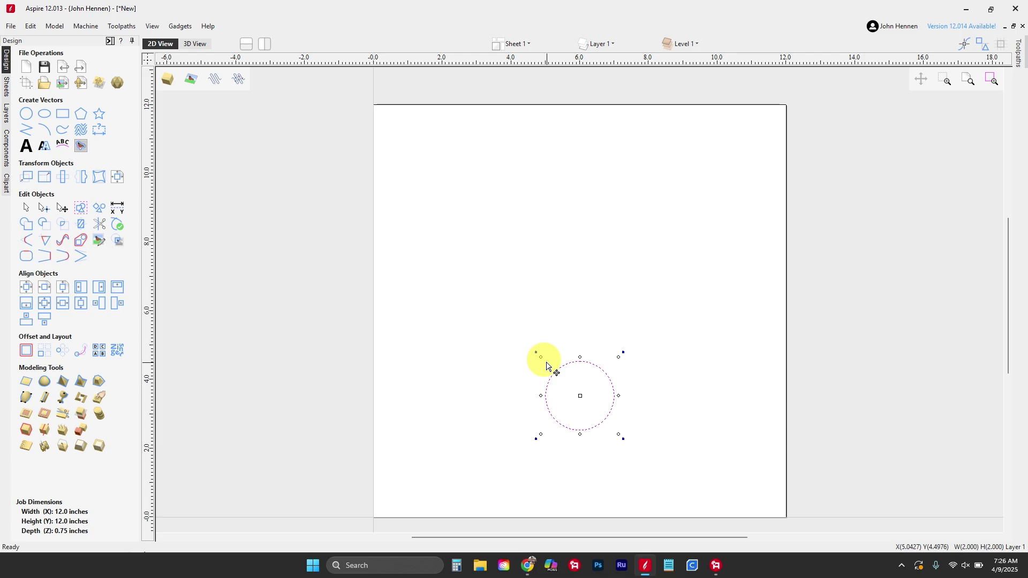
- Draw two lines from an apex near X 3.9, Y 9.09, each tangent to one side of the circle
{"action": "left_click", "coordinate": [27, 133]}
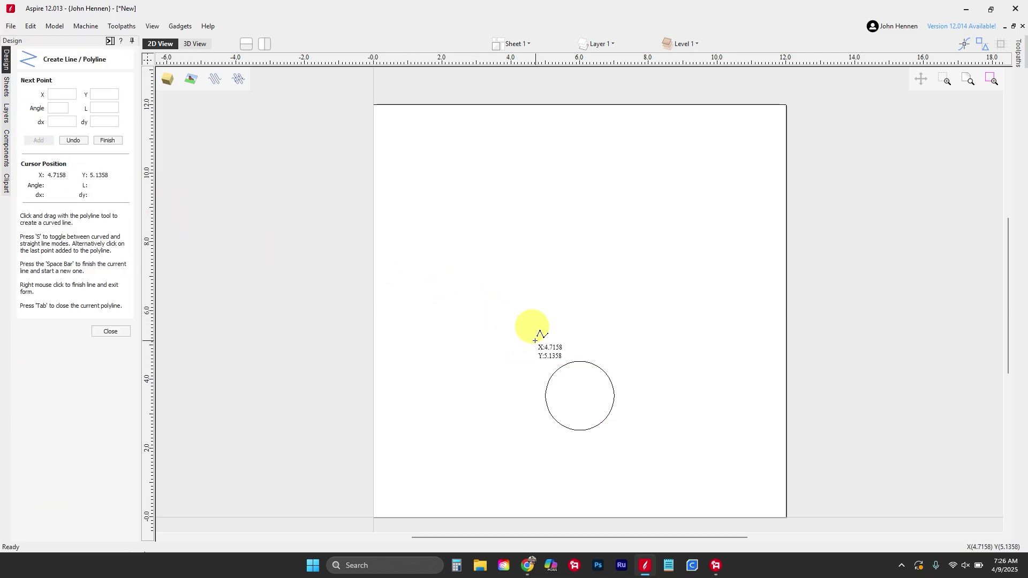
{"action": "left_click", "coordinate": [600, 369]}
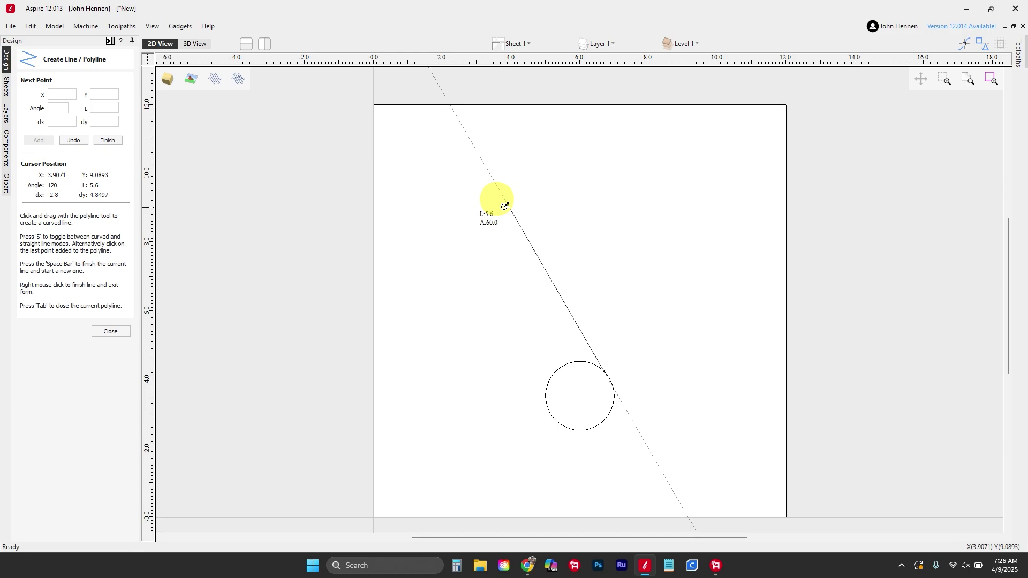
{"action": "left_click", "coordinate": [506, 206]}
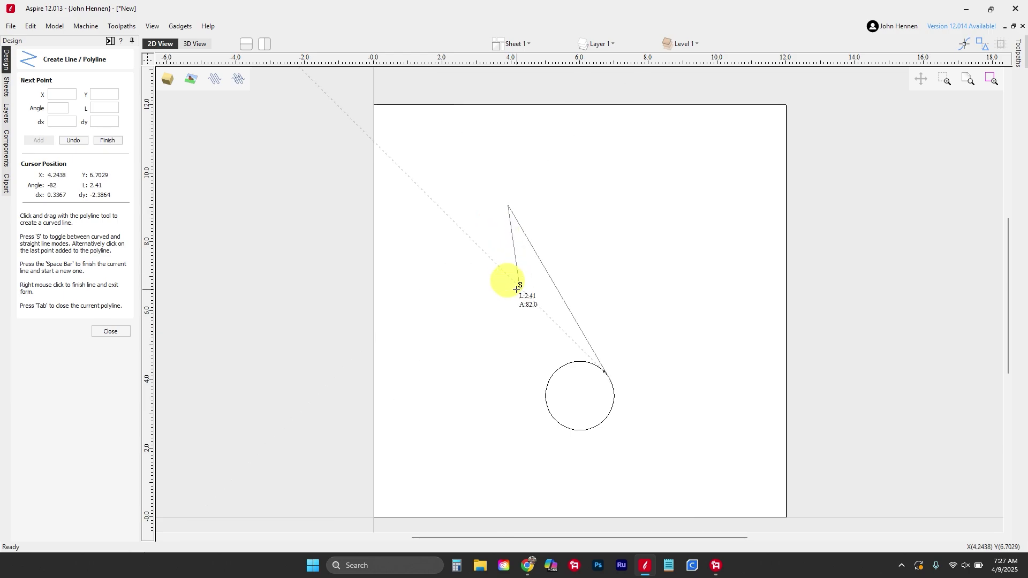
{"action": "key", "text": "space"}
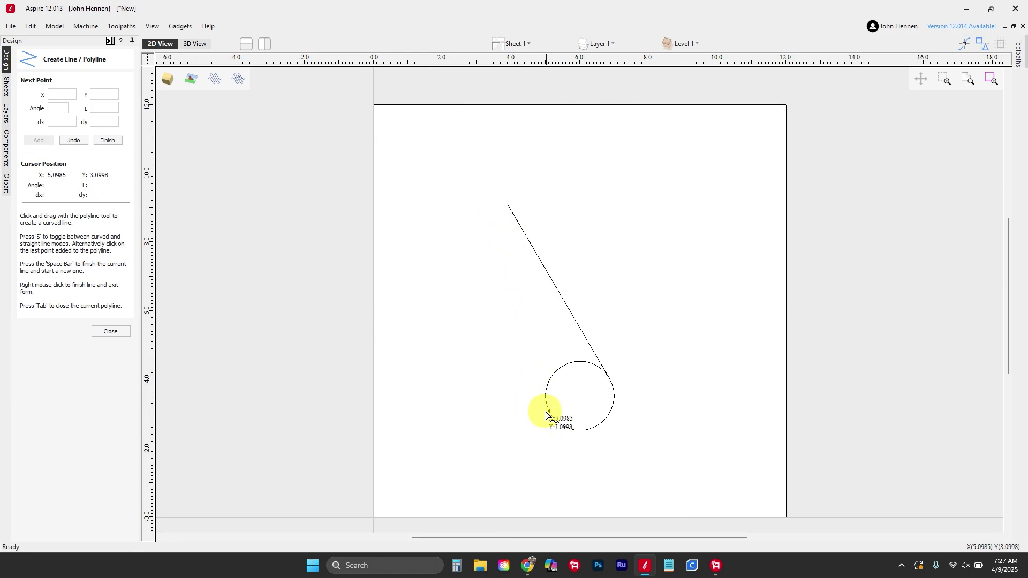
{"action": "left_click", "coordinate": [546, 412]}
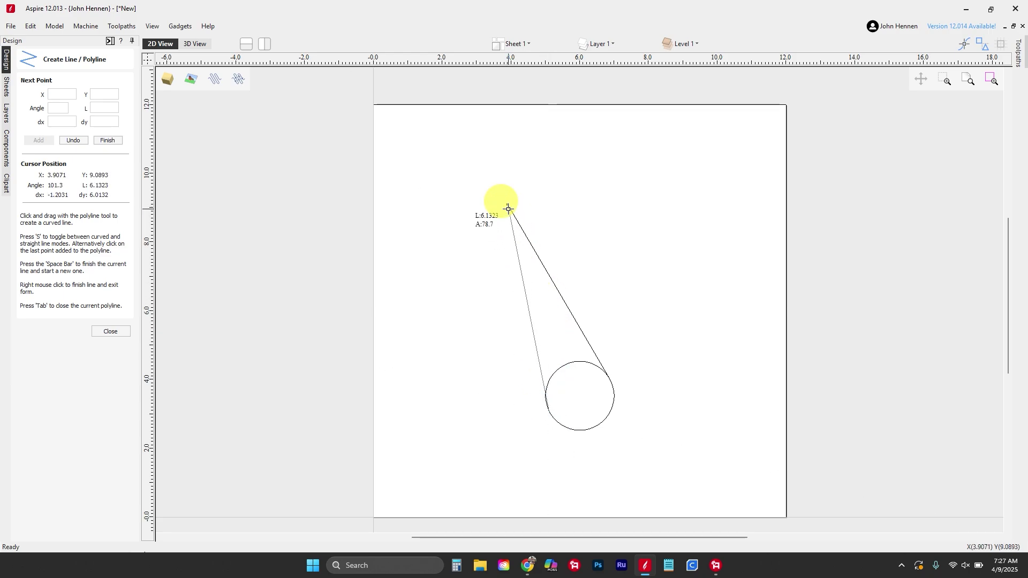
{"action": "right_click", "coordinate": [508, 209]}
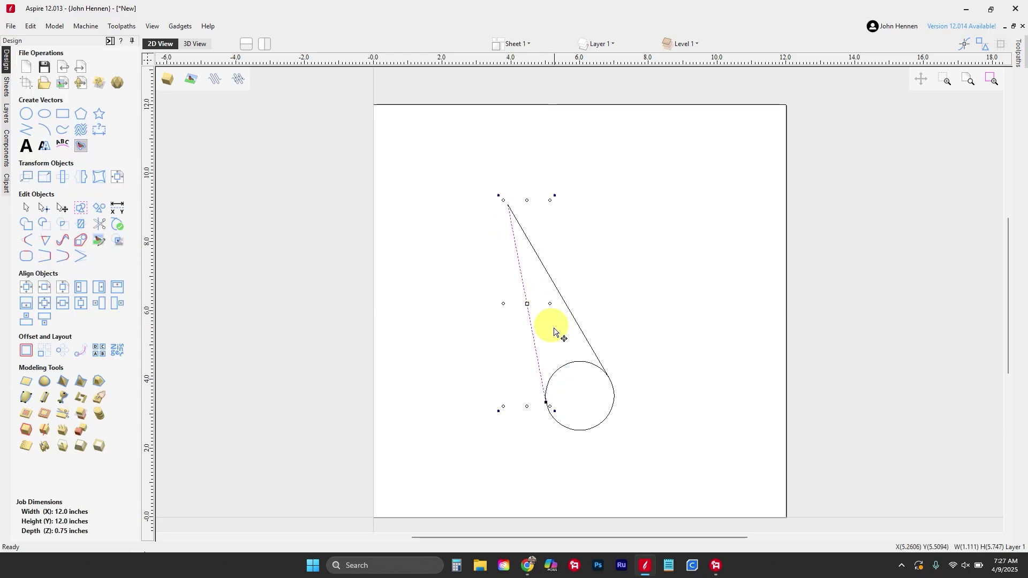
- Trim away the circle's upper arc between the two lines with Interactive Vector Trim
{"action": "scroll", "coordinate": [574, 420], "scroll_direction": "up", "scroll_amount": 5}
{"action": "left_click", "coordinate": [99, 224]}
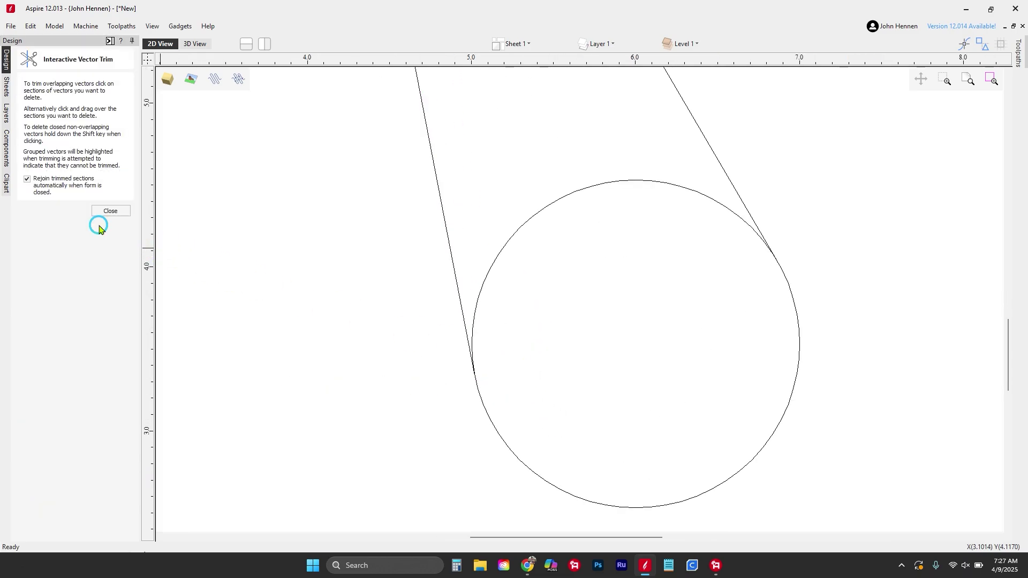
{"action": "left_click", "coordinate": [584, 192]}
{"action": "right_click", "coordinate": [584, 192]}
- Select the resulting teardrop outline and put it into node editing
{"action": "scroll", "coordinate": [594, 426], "scroll_direction": "down", "scroll_amount": 5}
{"action": "left_click", "coordinate": [543, 317]}
{"action": "key", "text": "n"}
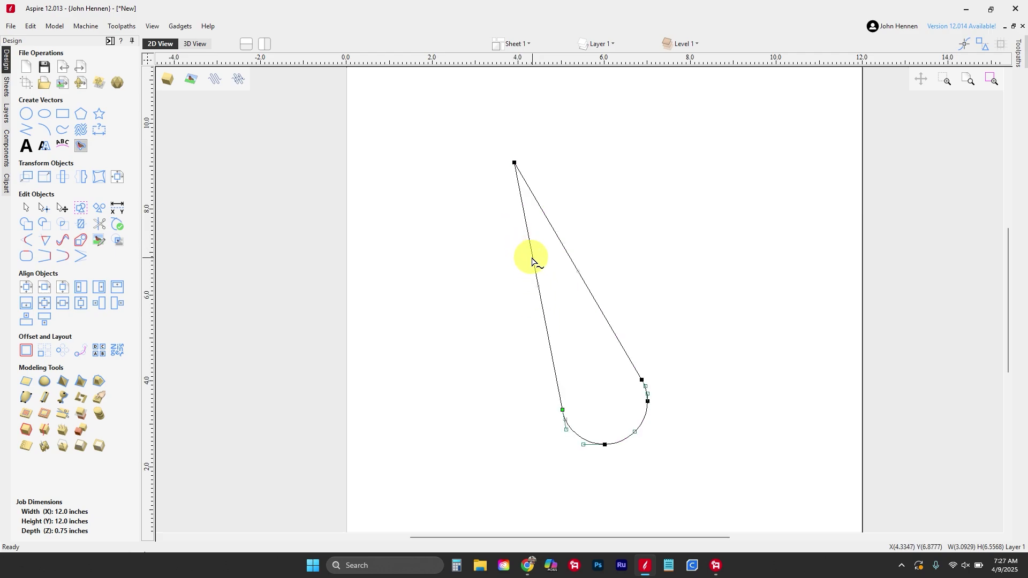
- Curve the teardrop's sides by nudging the tip's control handles left and down
{"action": "left_click_drag", "start_coordinate": [486, 209], "coordinate": [573, 248]}
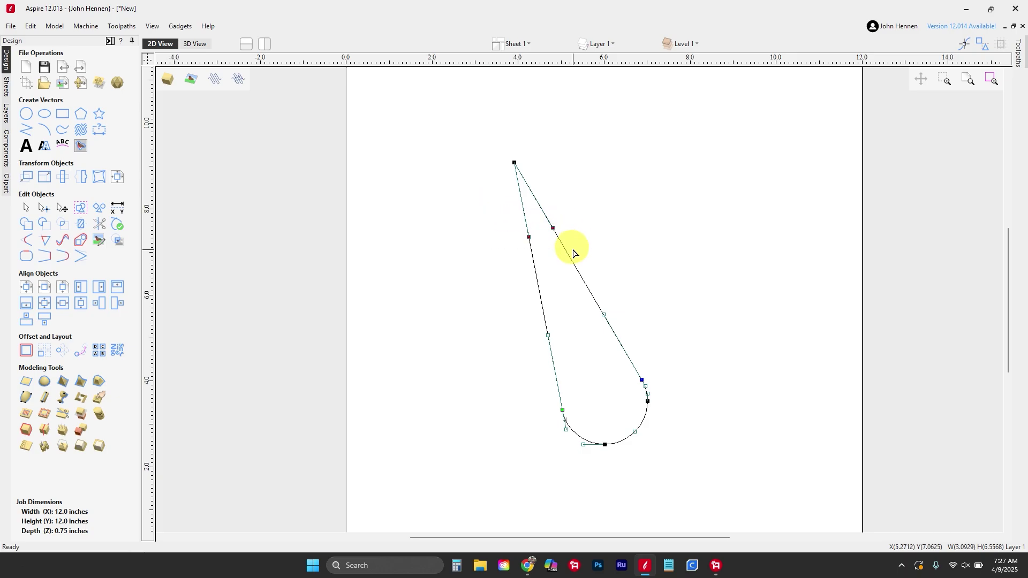
{"action": "key", "text": "Left"}
{"action": "key", "text": "Left"}
{"action": "key", "text": "Left"}
{"action": "key", "text": "Left"}
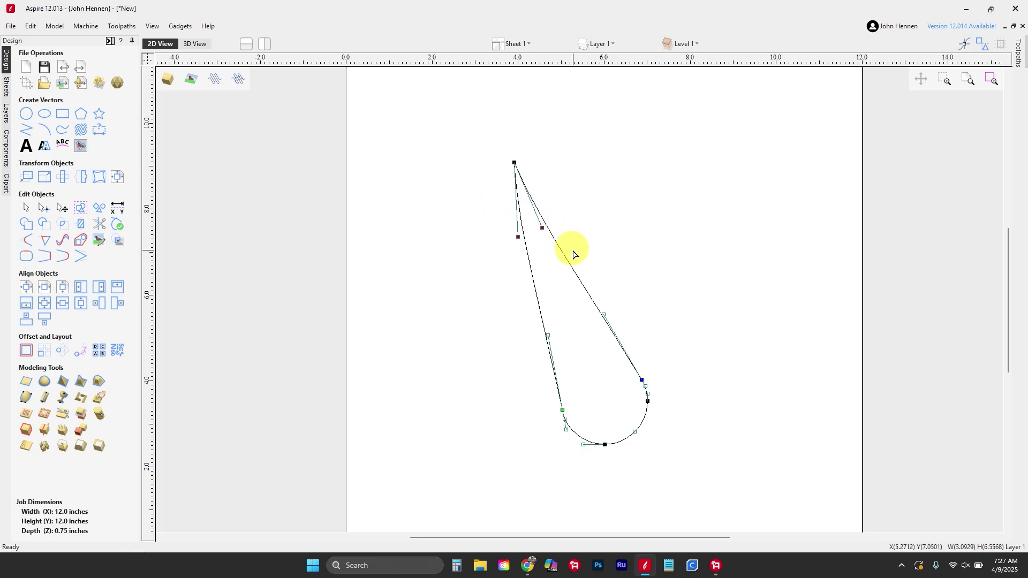
{"action": "key", "text": "Down"}
{"action": "key", "text": "Down"}
{"action": "key", "text": "Down"}
{"action": "key", "text": "Down"}
{"action": "key", "text": "Down"}
{"action": "key", "text": "Down"}
{"action": "key", "text": "Down"}
{"action": "key", "text": "Down"}
{"action": "left_click", "coordinate": [569, 235]}
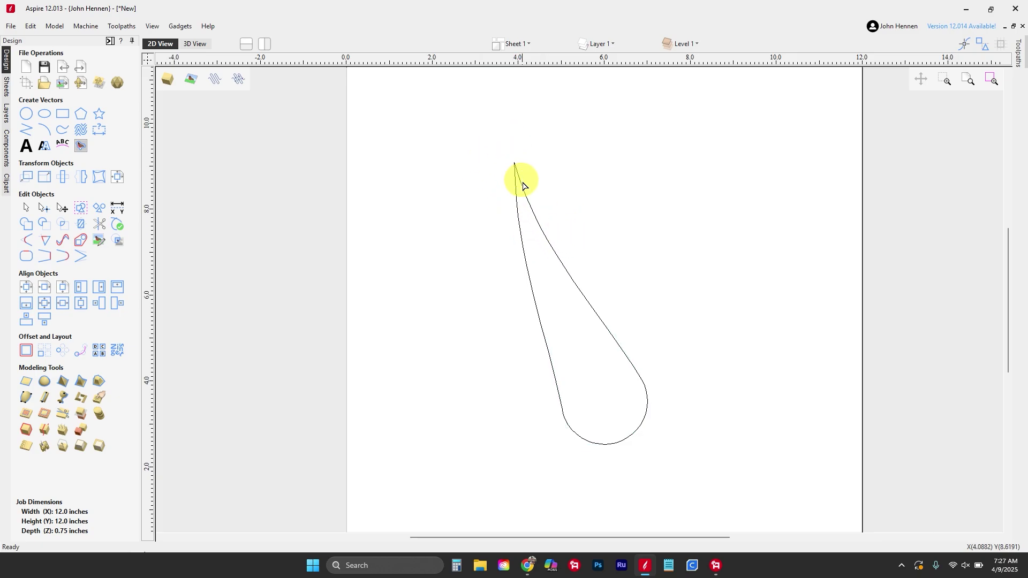
{"action": "scroll", "coordinate": [569, 332], "scroll_direction": "up", "scroll_amount": 5}
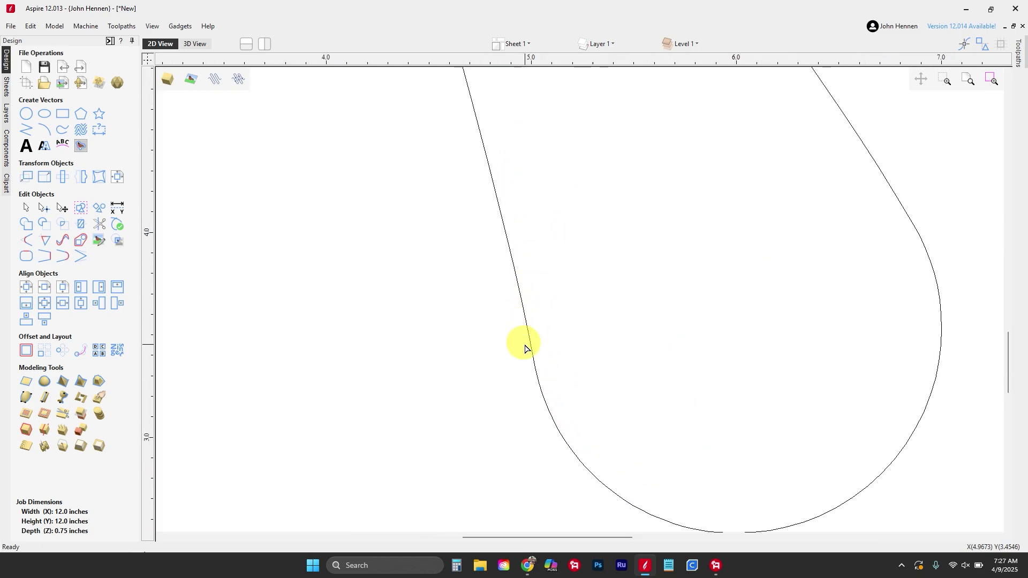
{"action": "scroll", "coordinate": [535, 379], "scroll_direction": "down", "scroll_amount": 6}
{"action": "scroll", "coordinate": [535, 379], "scroll_direction": "down", "scroll_amount": 1}
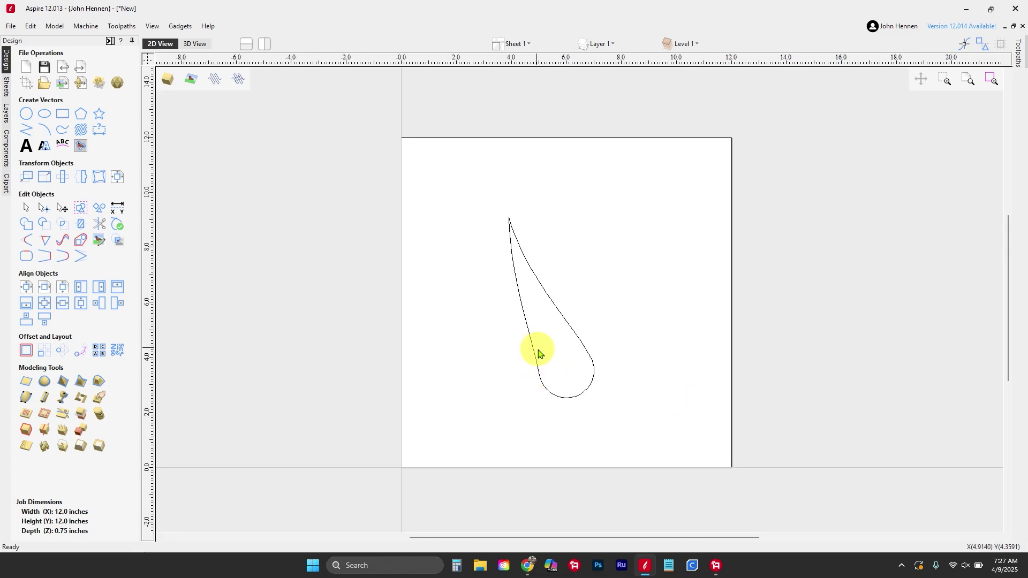
- Delete the teardrop and draw a wide ellipse about 5.68 × 2.85 inches
{"action": "left_click_drag", "start_coordinate": [592, 327], "coordinate": [408, 239]}
{"action": "key", "text": "Delete"}
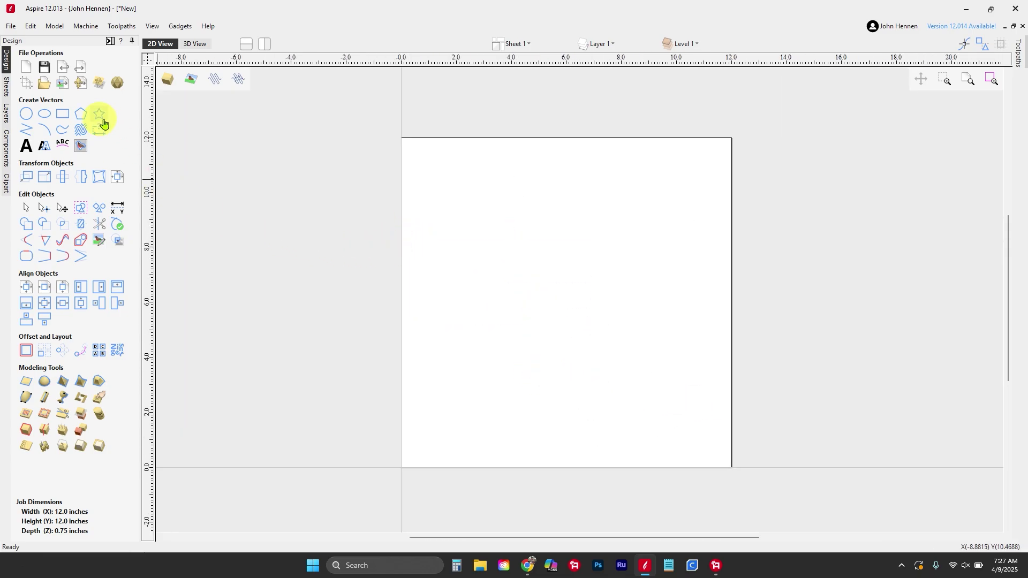
{"action": "left_click", "coordinate": [54, 113]}
{"action": "mouse_move", "coordinate": [551, 341]}
{"action": "left_mouse_down"}
{"action": "mouse_move", "coordinate": [559, 327]}
{"action": "mouse_move", "coordinate": [627, 302]}
{"action": "left_mouse_up"}
{"action": "key", "text": "Escape"}
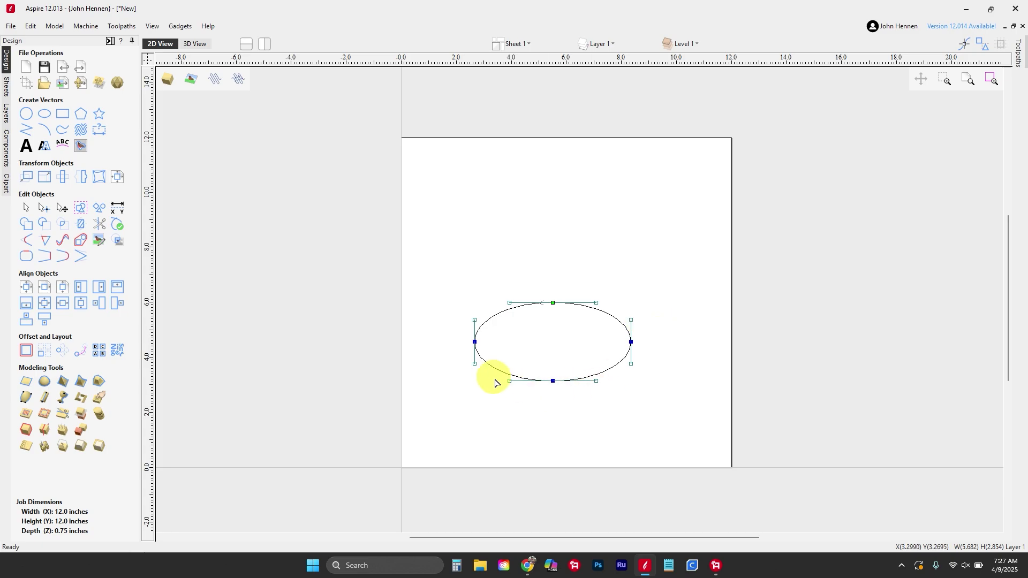
{"action": "left_click", "coordinate": [584, 270]}
- Start a line tangent to the ellipse's top, then cancel it
{"action": "left_click", "coordinate": [26, 129]}
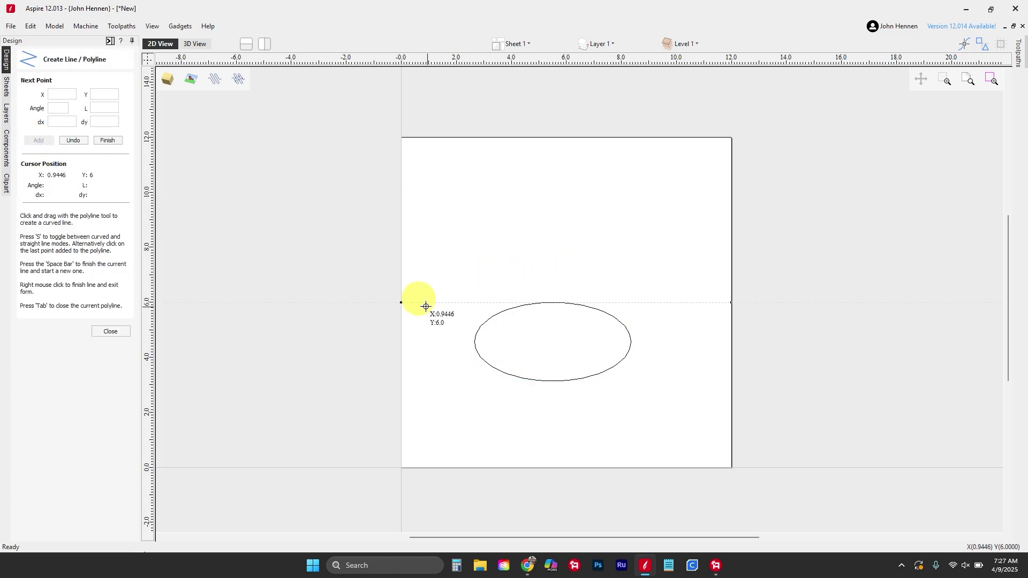
{"action": "left_click", "coordinate": [489, 319]}
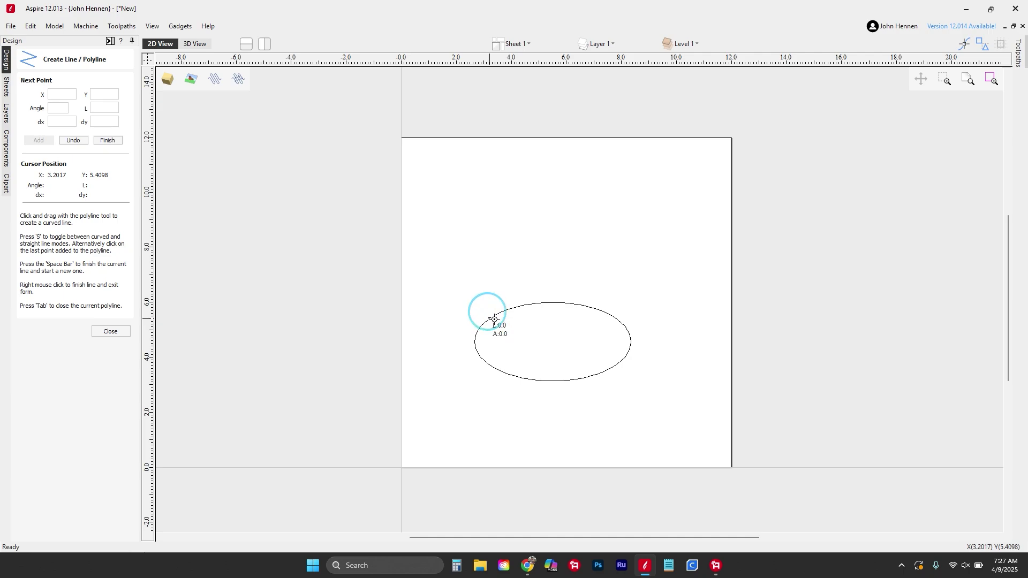
{"action": "right_click", "coordinate": [672, 285]}
- Refit the ellipse as circular arcs at 0.005-inch tolerance and show its nodes
{"action": "left_click", "coordinate": [535, 304]}
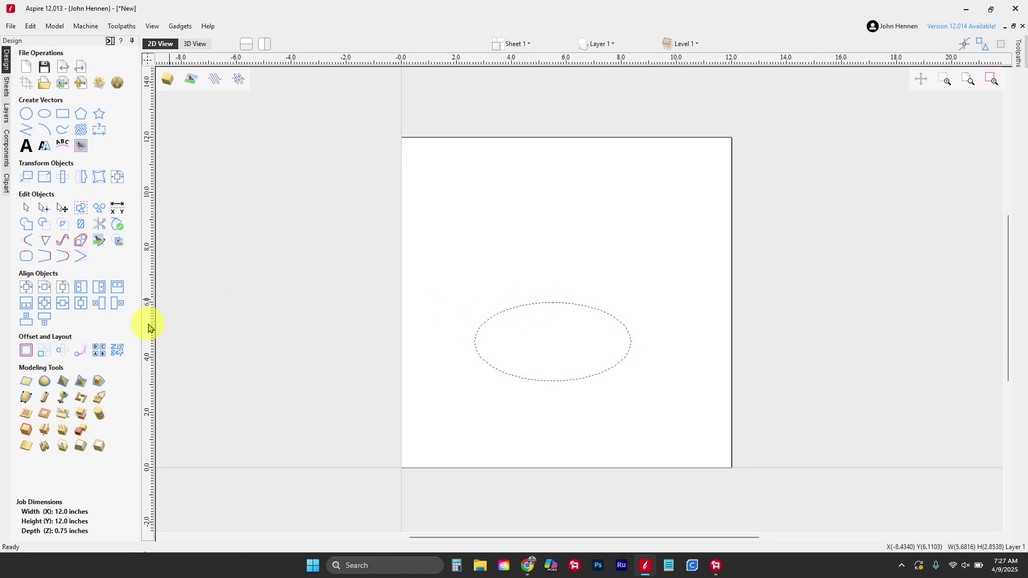
{"action": "left_click", "coordinate": [63, 241]}
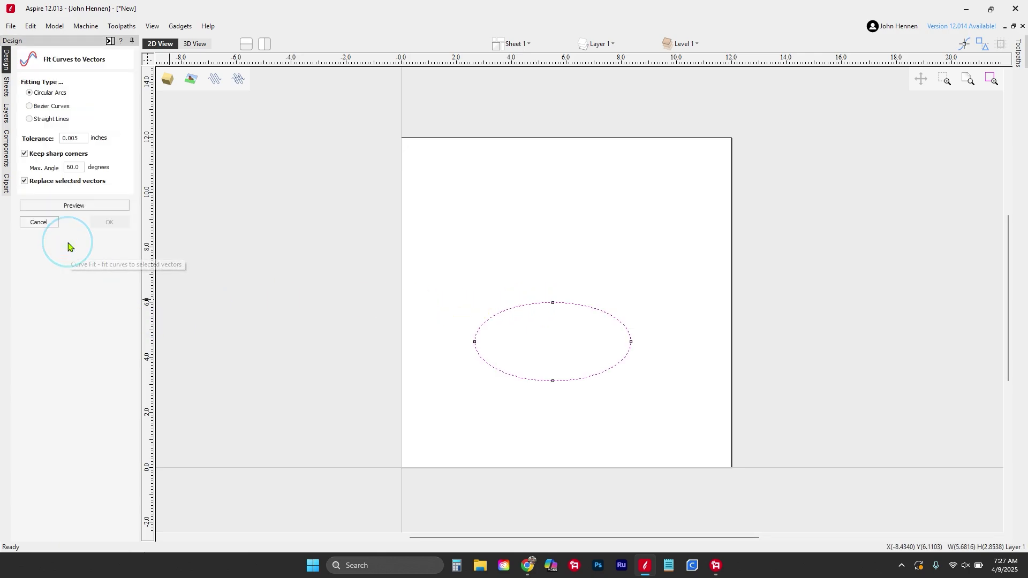
{"action": "left_click", "coordinate": [78, 205]}
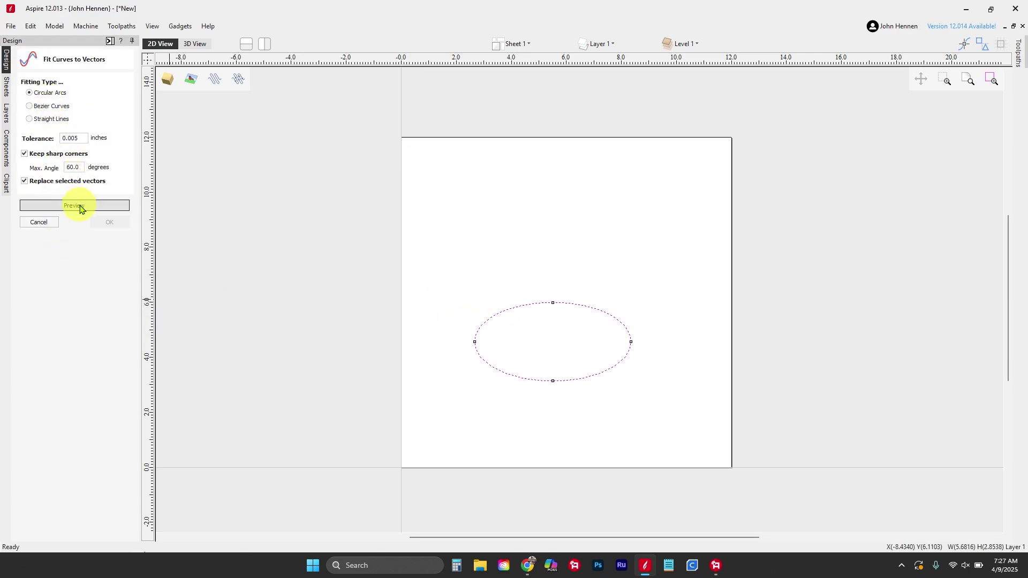
{"action": "left_click", "coordinate": [106, 223]}
{"action": "double_click", "coordinate": [488, 324]}
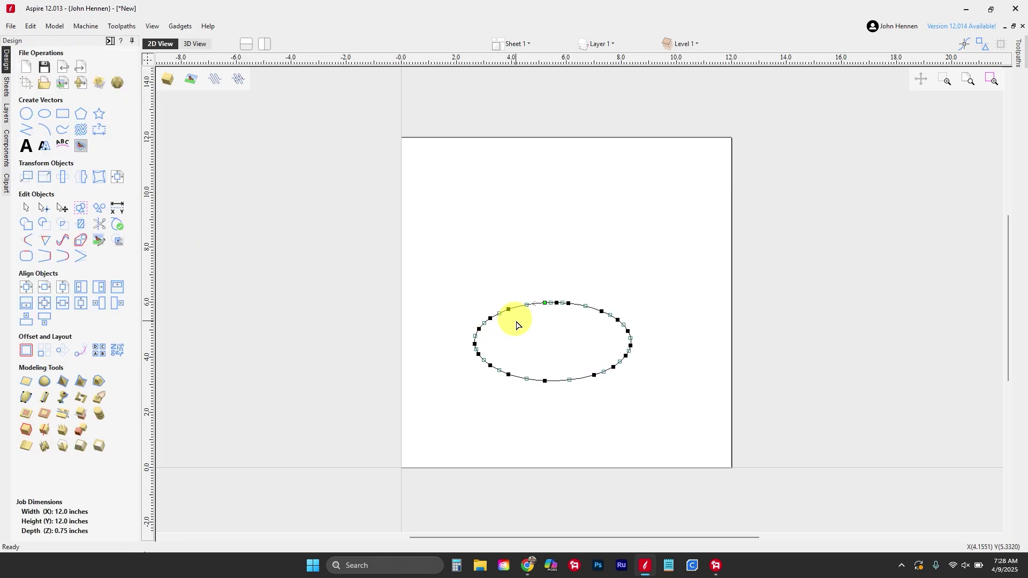
{"action": "scroll", "coordinate": [568, 303], "scroll_direction": "up", "scroll_amount": 4}
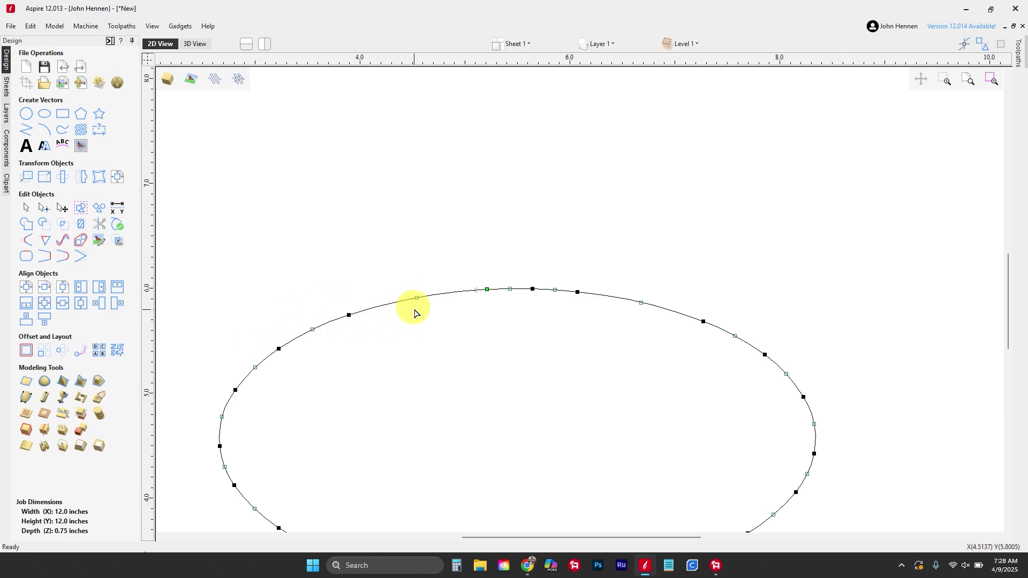
- Draw a straight line from the top of the ellipse out to the right
{"action": "left_click", "coordinate": [26, 130]}
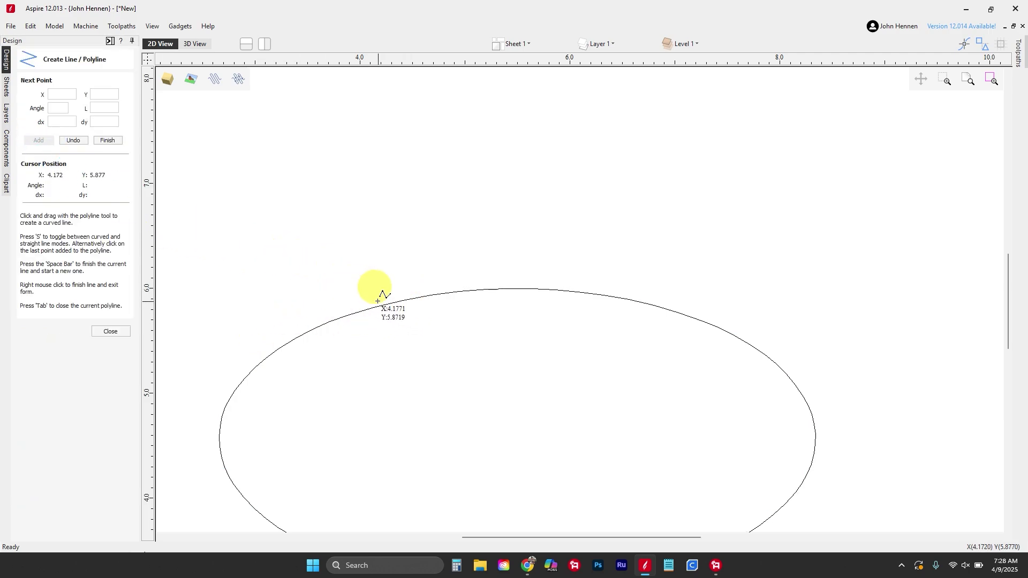
{"action": "left_click", "coordinate": [396, 302]}
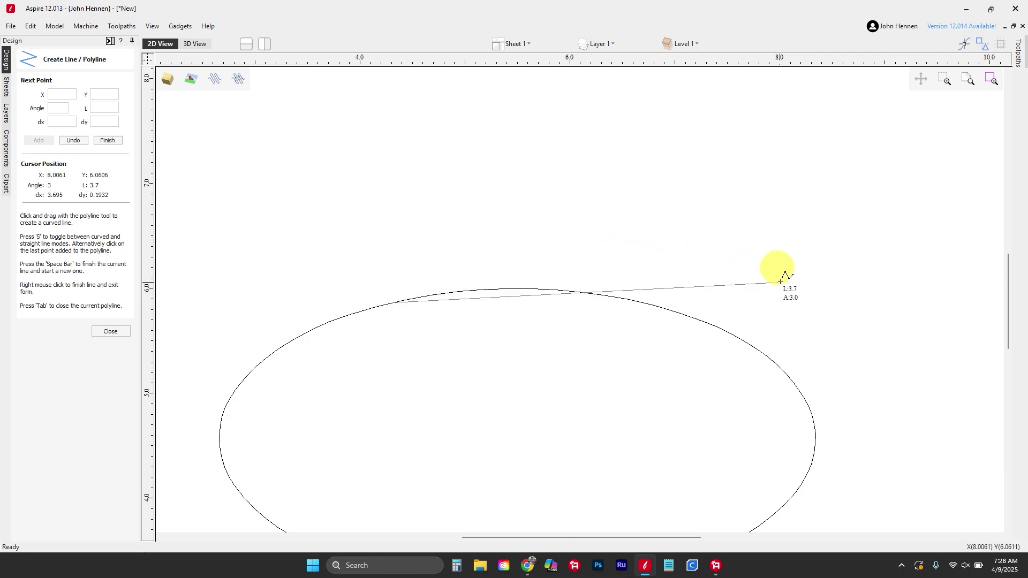
{"action": "left_click", "coordinate": [819, 282]}
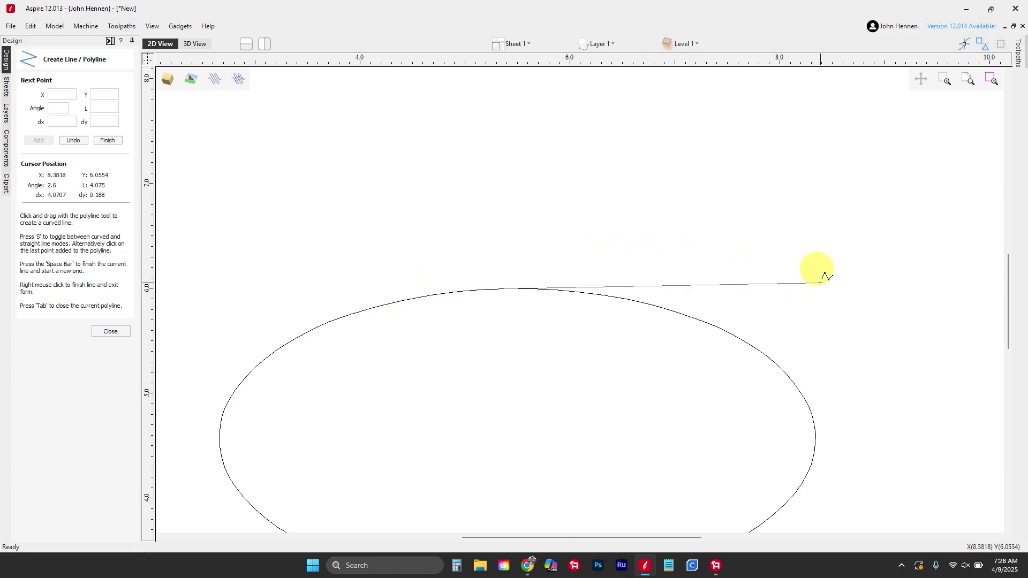
{"action": "right_click", "coordinate": [820, 283]}
{"action": "scroll", "coordinate": [562, 311], "scroll_direction": "up", "scroll_amount": 3}
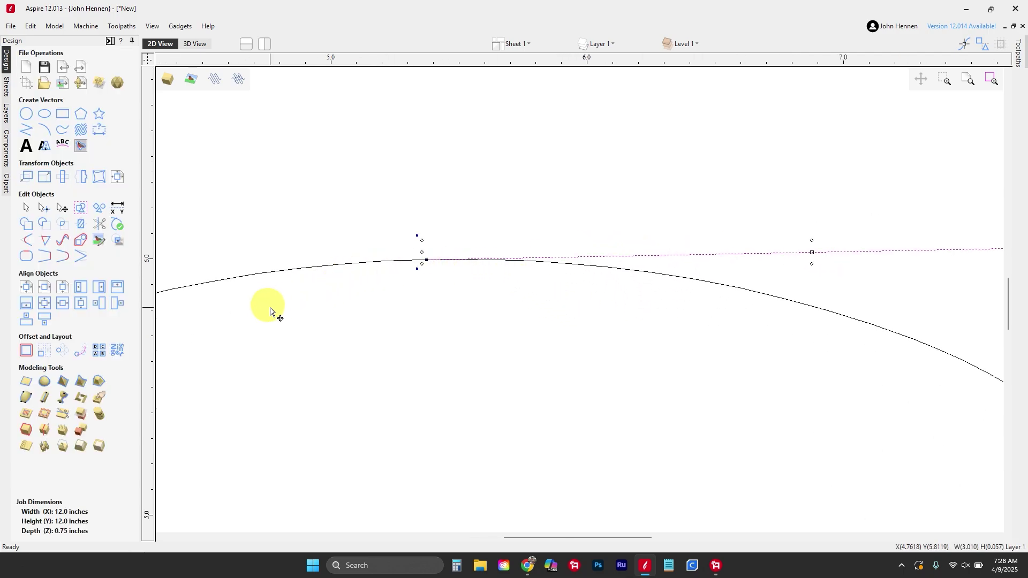
- Select both the ellipse and the new line together
{"action": "left_click", "coordinate": [372, 291]}
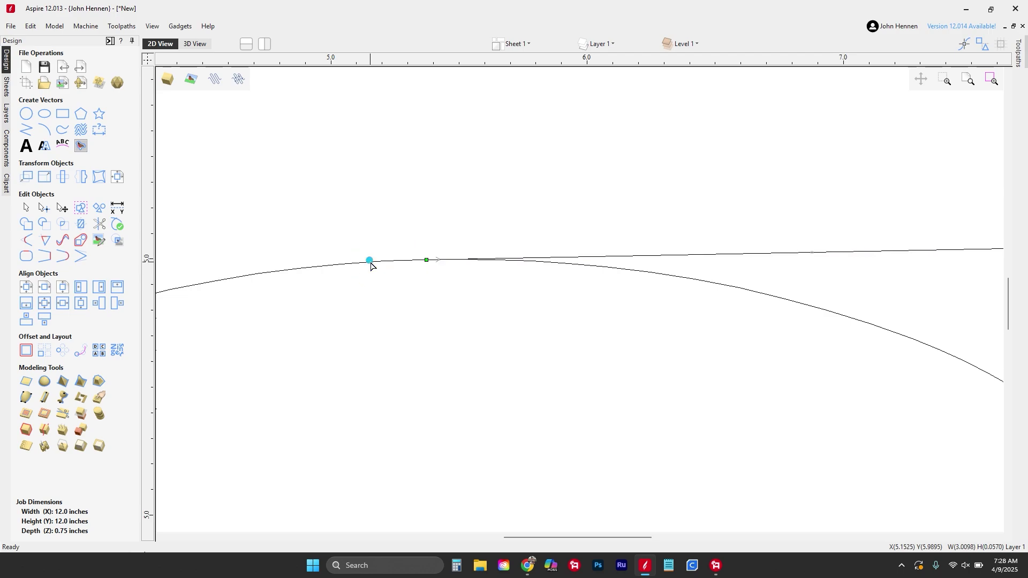
{"action": "left_click", "coordinate": [367, 263]}
{"action": "scroll", "coordinate": [505, 320], "scroll_direction": "down", "scroll_amount": 2}
{"action": "scroll", "coordinate": [505, 320], "scroll_direction": "down", "scroll_amount": 5}
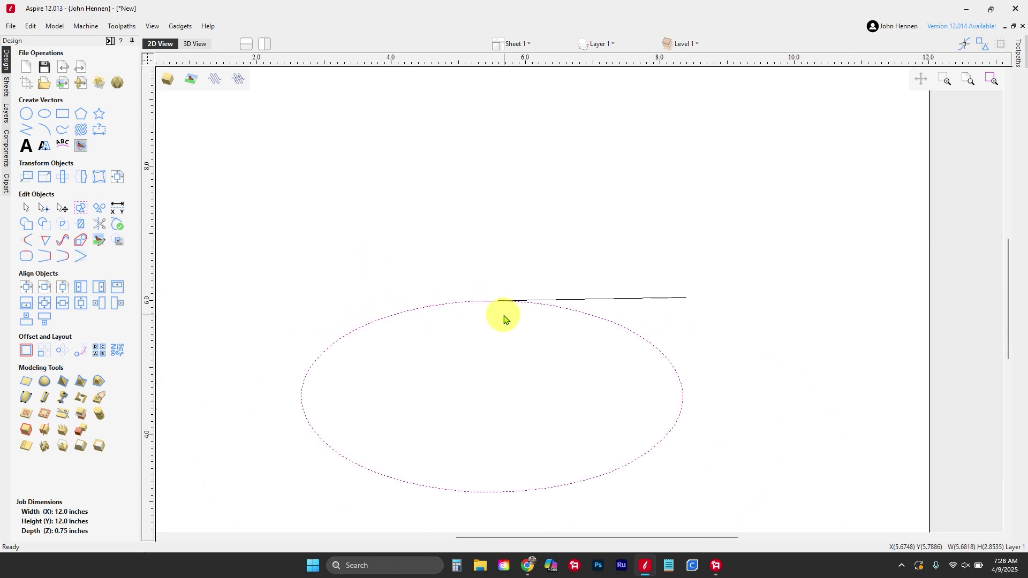
{"action": "left_click", "coordinate": [526, 334]}
{"action": "key", "text": "ctrl+a"}
- Clear the sheet and draw an upward-bowing 3-point arc from x 2.33 to 4.71 at y 4.53
{"action": "key", "text": "Delete"}
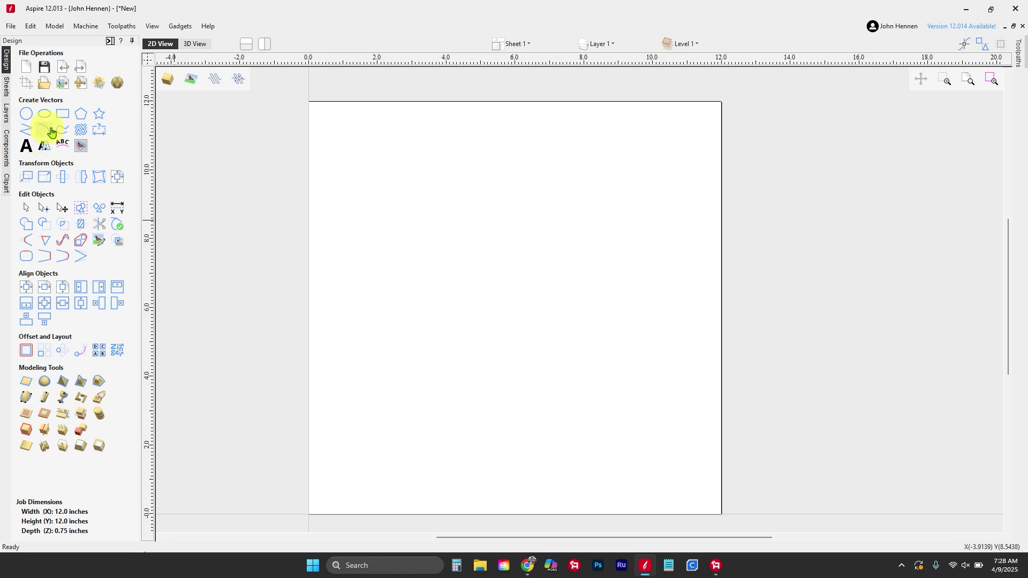
{"action": "left_click", "coordinate": [48, 134]}
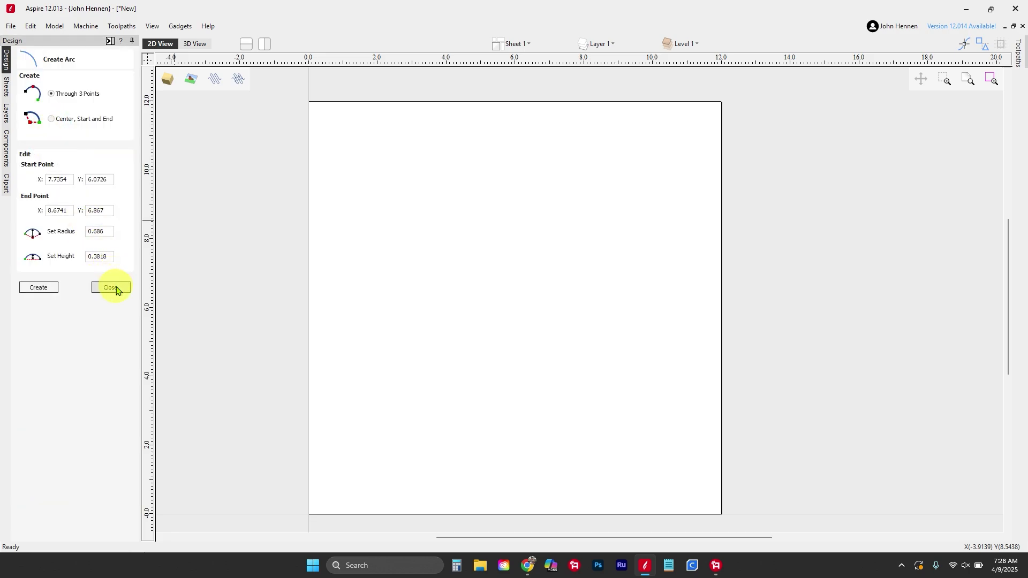
{"action": "left_click_drag", "start_coordinate": [388, 358], "coordinate": [470, 358]}
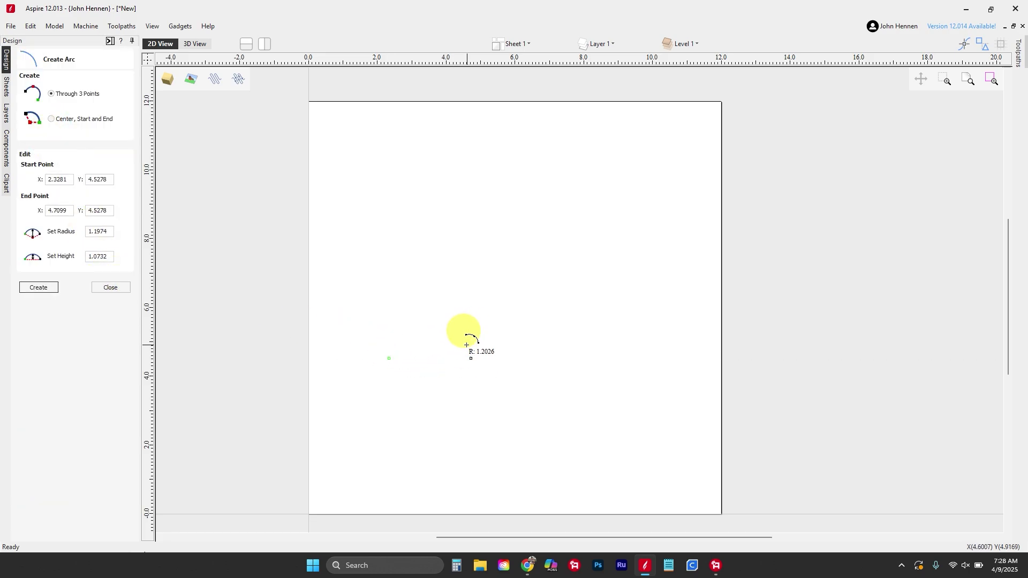
{"action": "left_click", "coordinate": [460, 344]}
{"action": "key", "text": "Escape"}
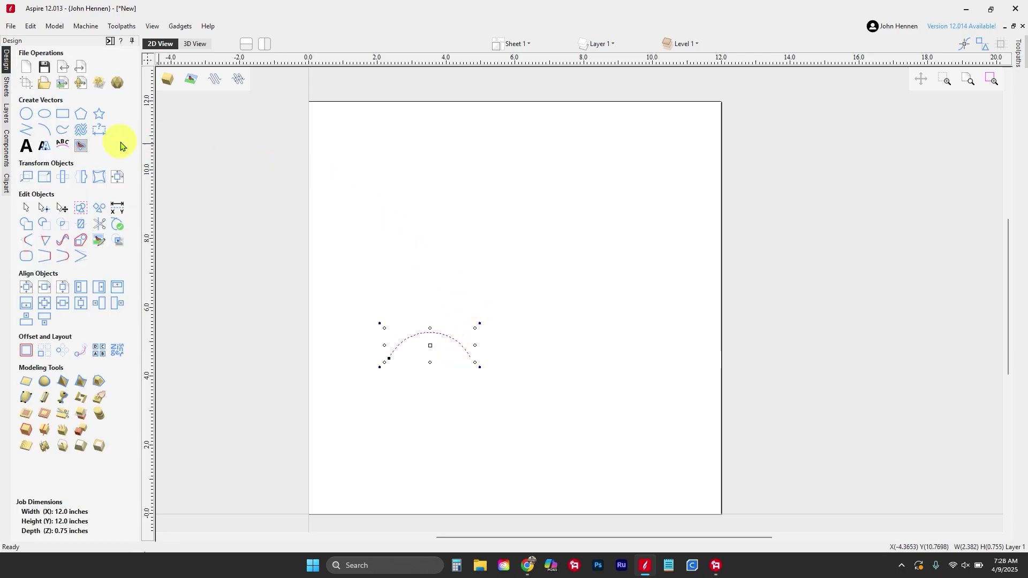
{"action": "left_click", "coordinate": [24, 134]}
- Draw a curved polyline above the arc that hooks back toward the upper left, then show its nodes
{"action": "left_click", "coordinate": [438, 272]}
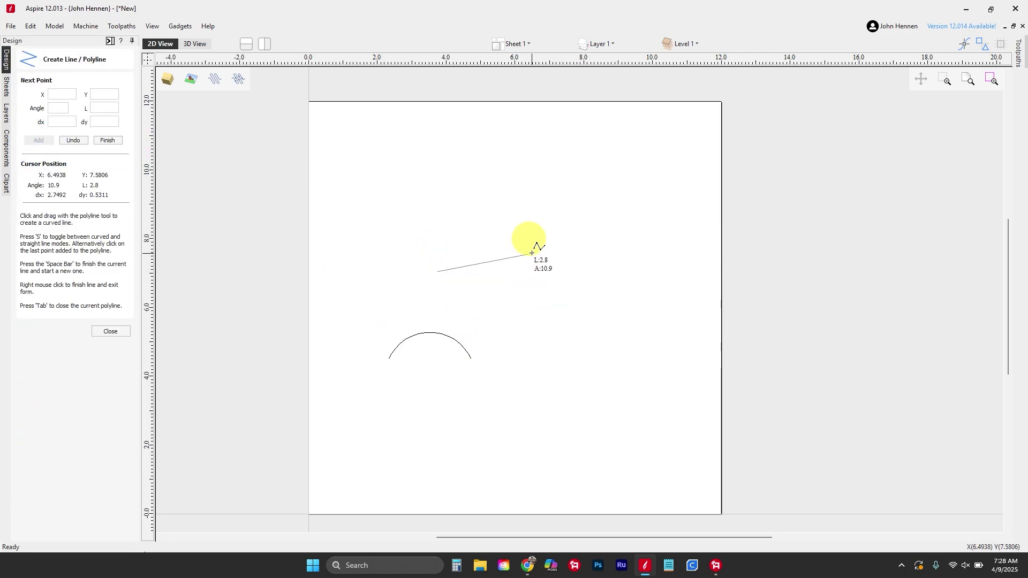
{"action": "left_click_drag", "start_coordinate": [539, 268], "coordinate": [491, 216]}
{"action": "right_click", "coordinate": [489, 206]}
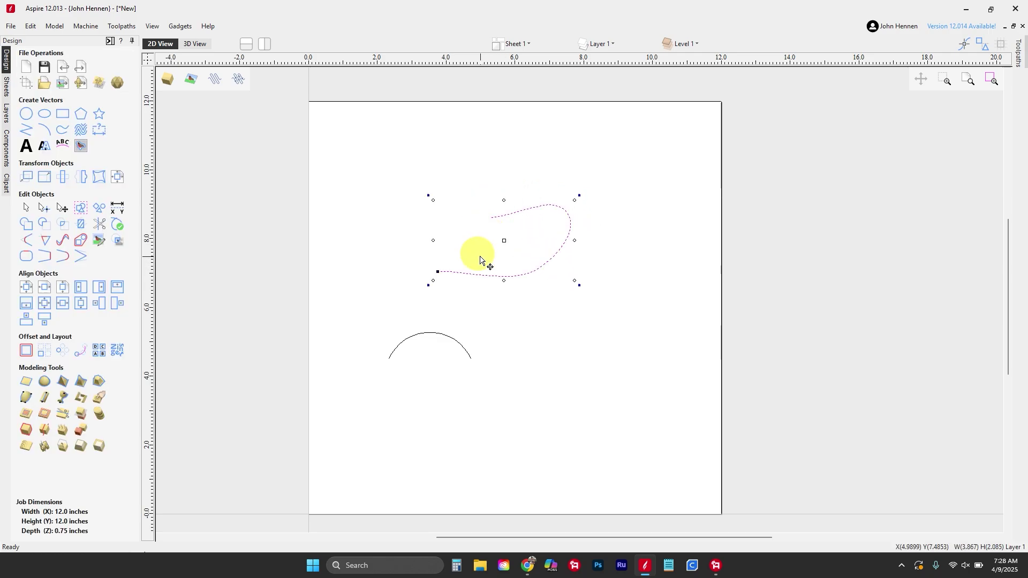
{"action": "key", "text": "n"}
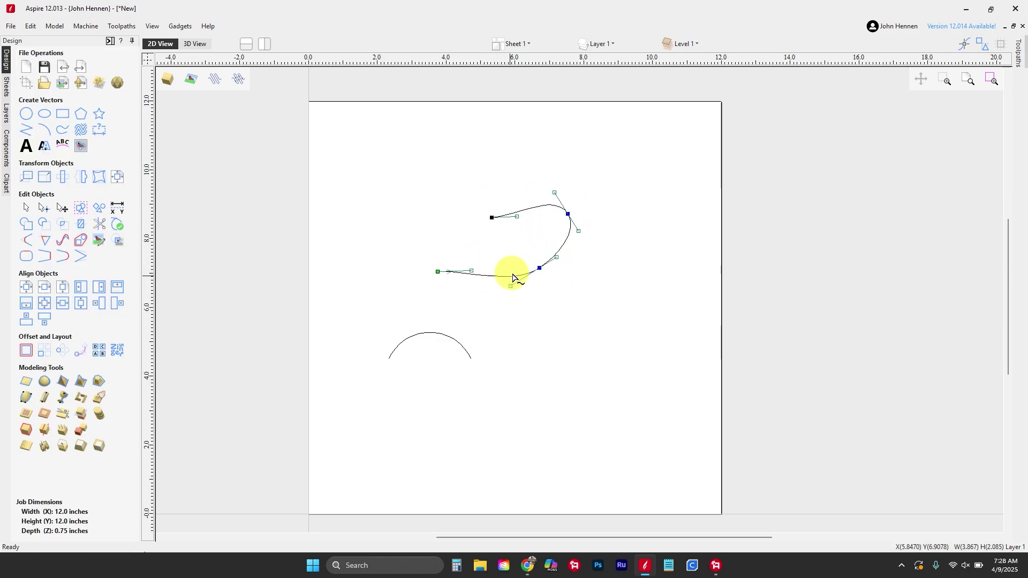
- Refit the hooked curve as circular arcs with a 90-degree maximum angle at 0.005-inch tolerance
{"action": "left_click", "coordinate": [65, 242]}
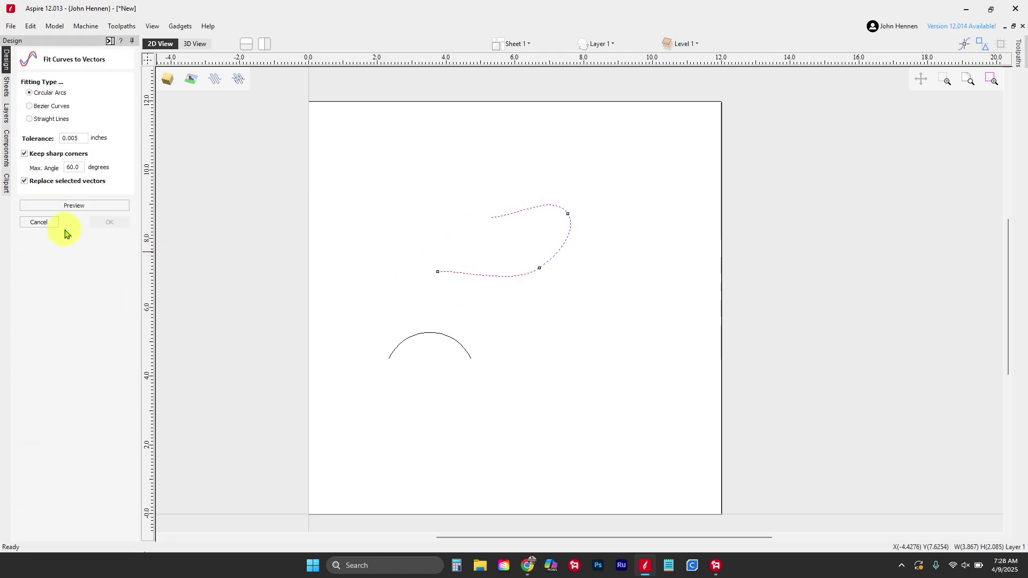
{"action": "left_click", "coordinate": [85, 206]}
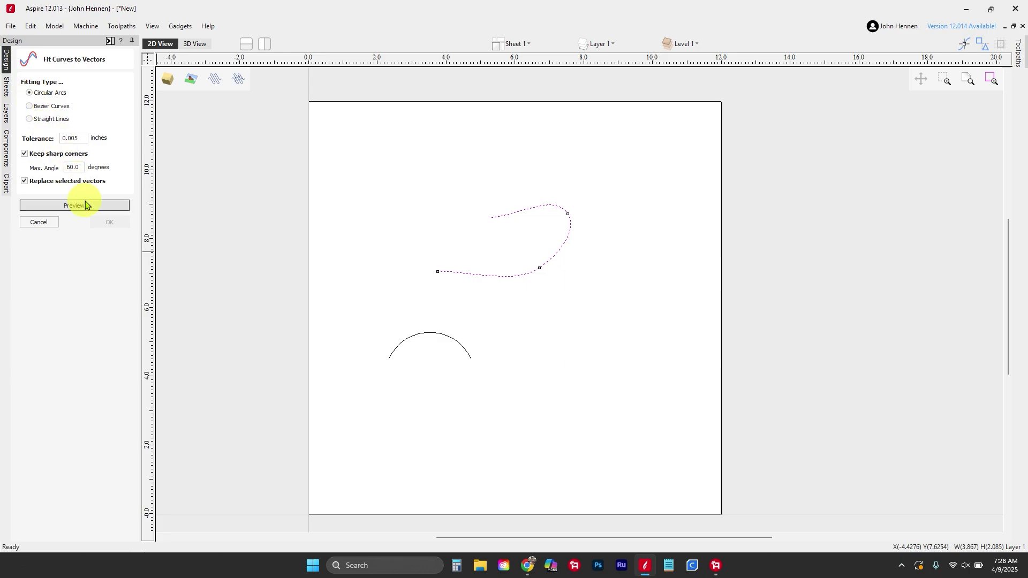
{"action": "left_click_drag", "start_coordinate": [76, 167], "coordinate": [50, 168]}
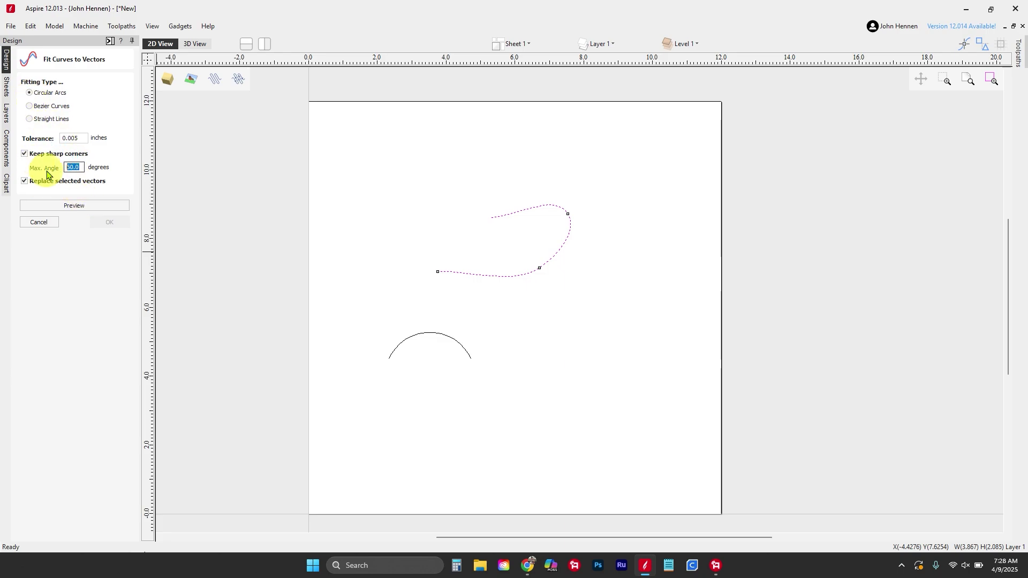
{"action": "left_click", "coordinate": [72, 205]}
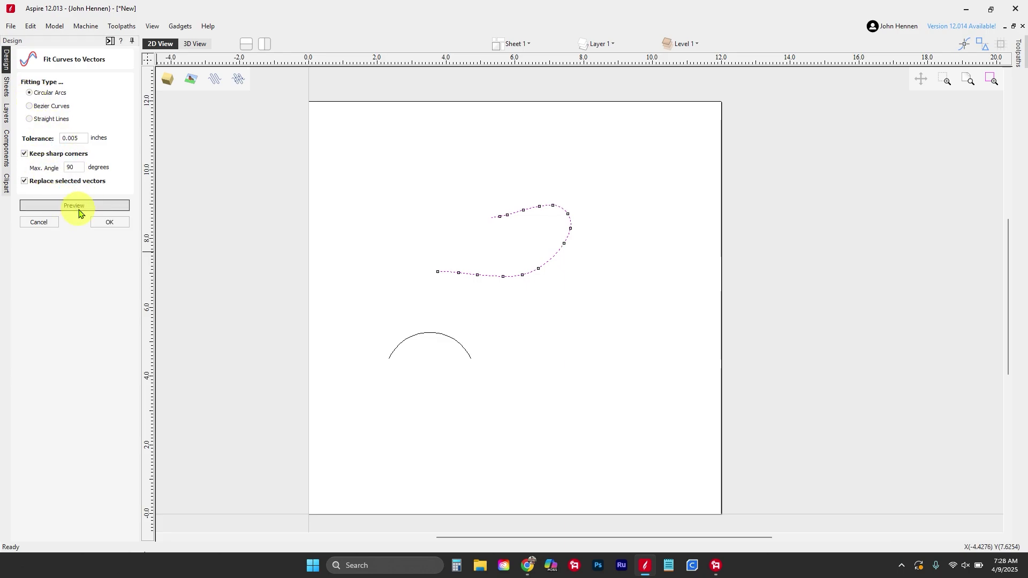
{"action": "left_click", "coordinate": [113, 222]}
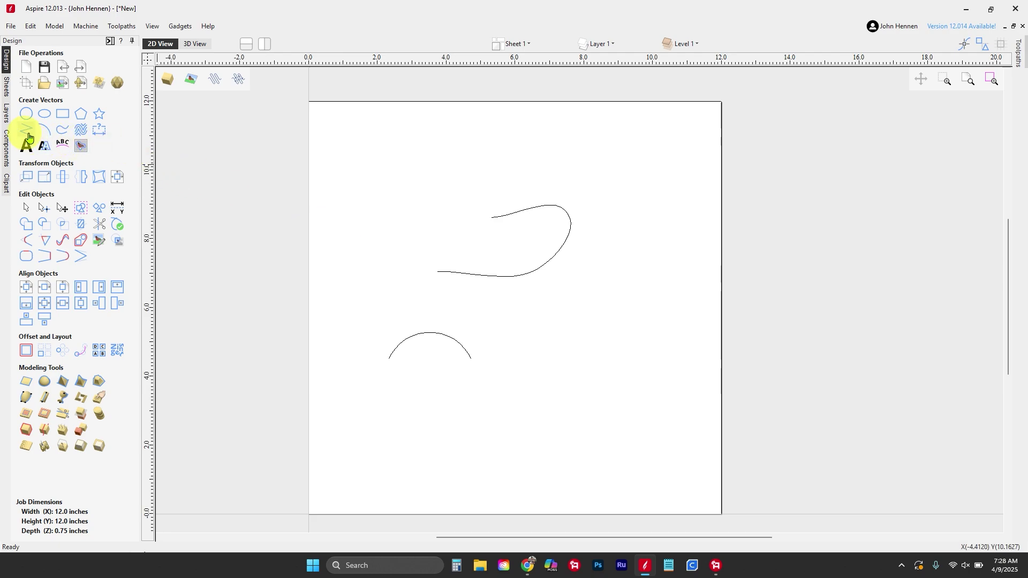
{"action": "left_click", "coordinate": [24, 120]}
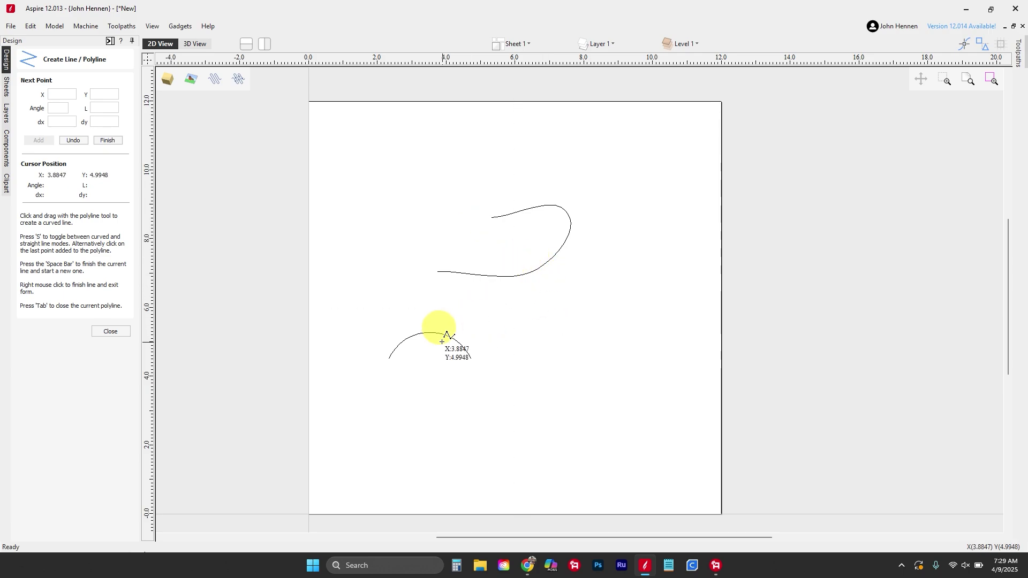
- Draw a line from the lower arc and one running down-left from the upper curve, then window-select all four vectors
{"action": "left_click", "coordinate": [413, 334]}
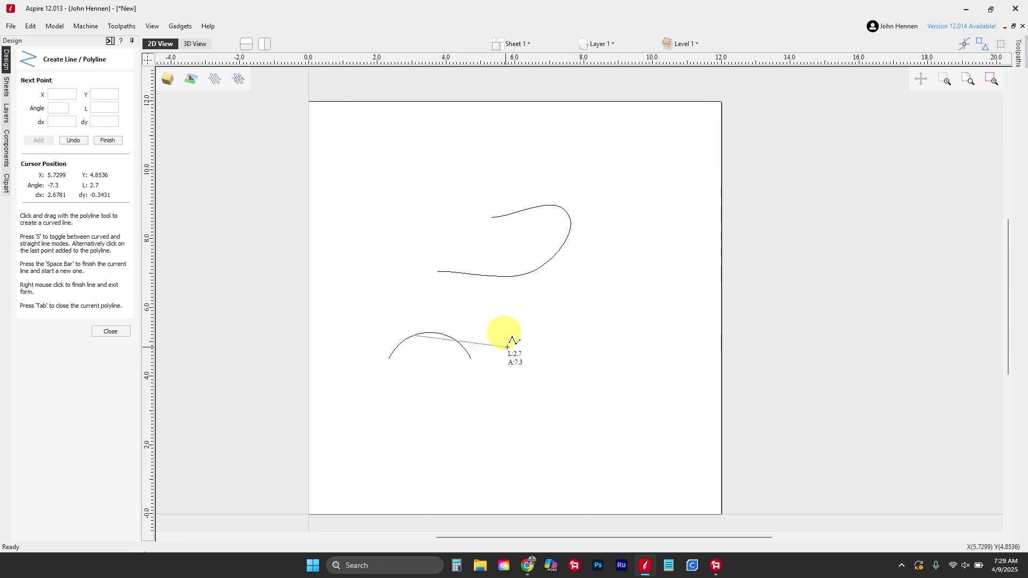
{"action": "left_click", "coordinate": [565, 352]}
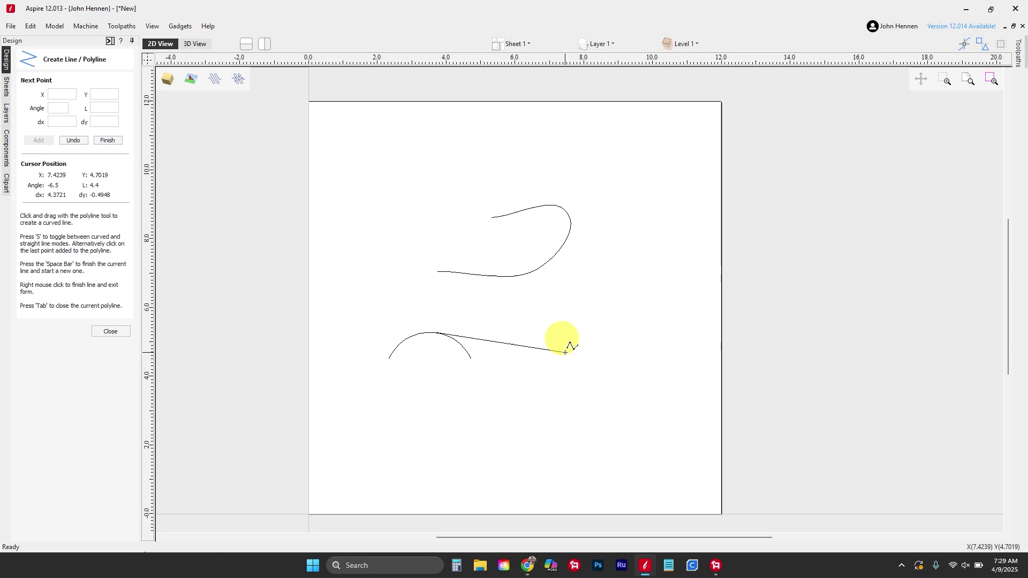
{"action": "left_click", "coordinate": [571, 224]}
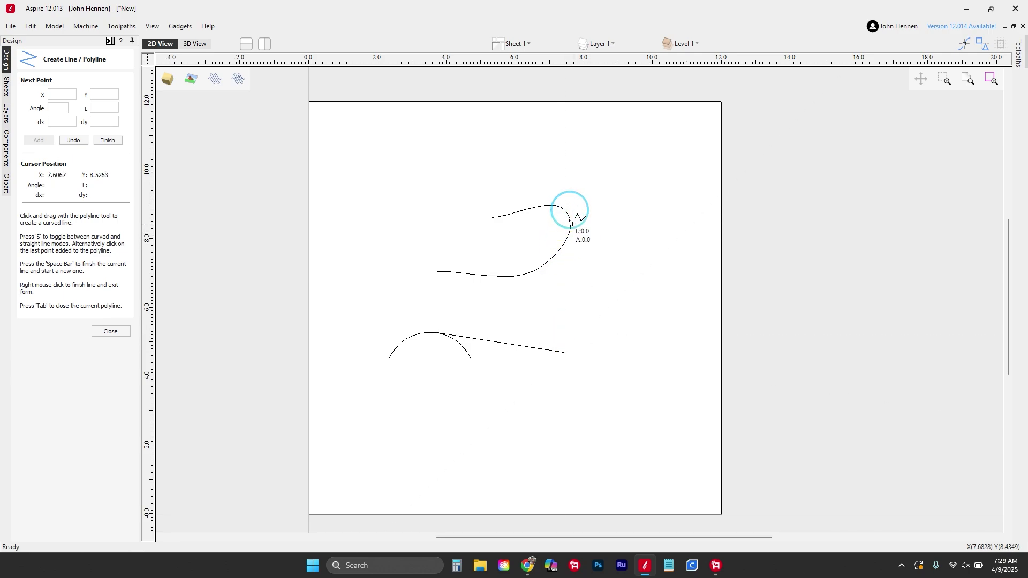
{"action": "left_click_drag", "start_coordinate": [537, 301], "coordinate": [537, 303]}
{"action": "right_click", "coordinate": [538, 303]}
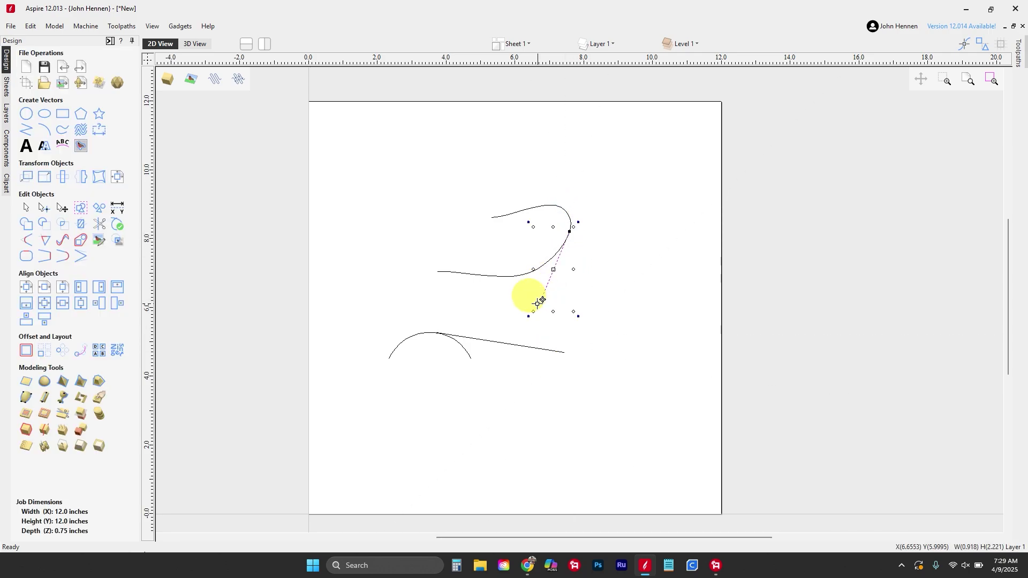
{"action": "left_click", "coordinate": [592, 236]}
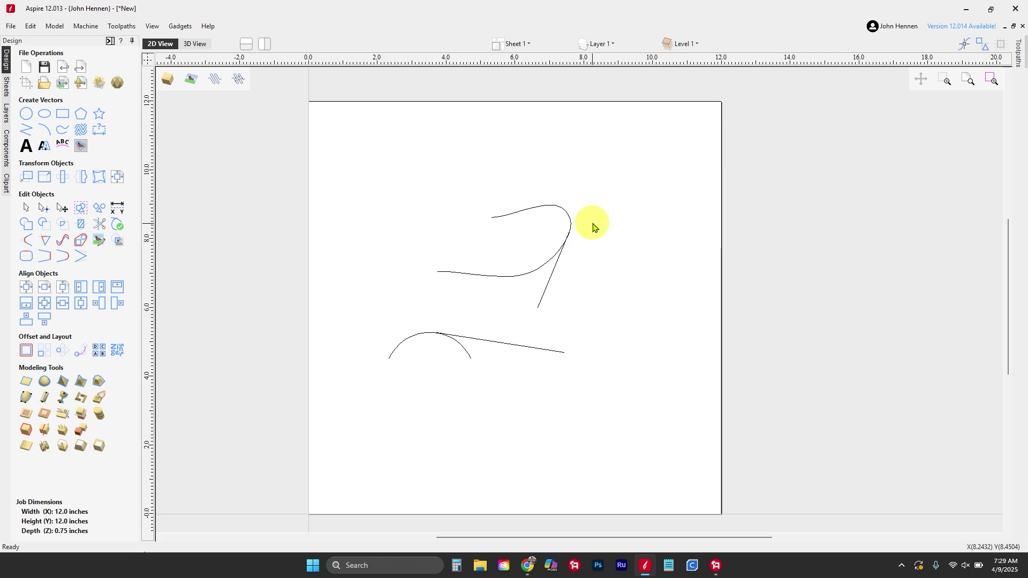
{"action": "left_click_drag", "start_coordinate": [570, 421], "coordinate": [363, 187]}
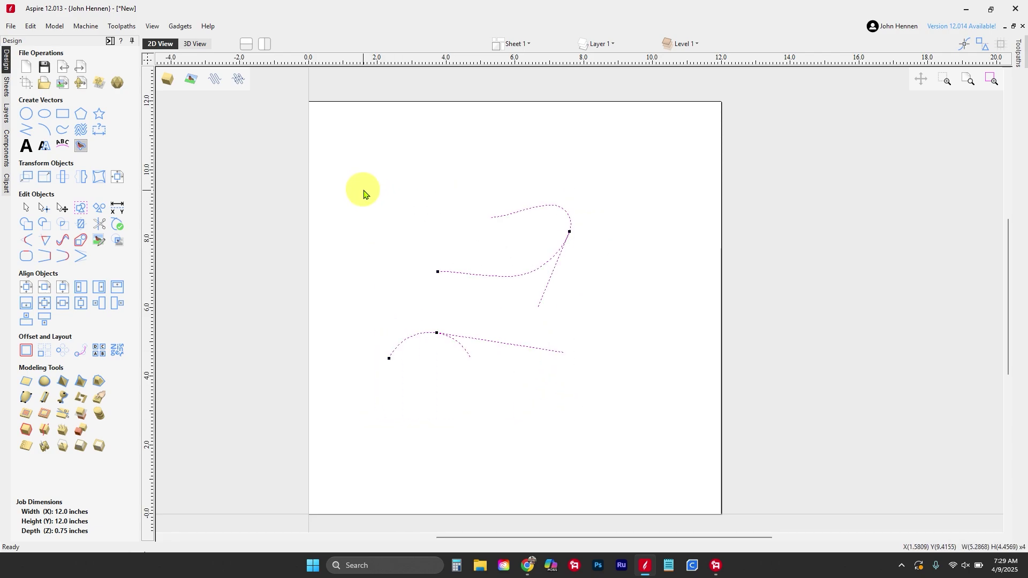
- Delete the selected vectors and draw a 1.8-inch circle centred at X 6, Y 2.4731
{"action": "key", "text": "Delete"}
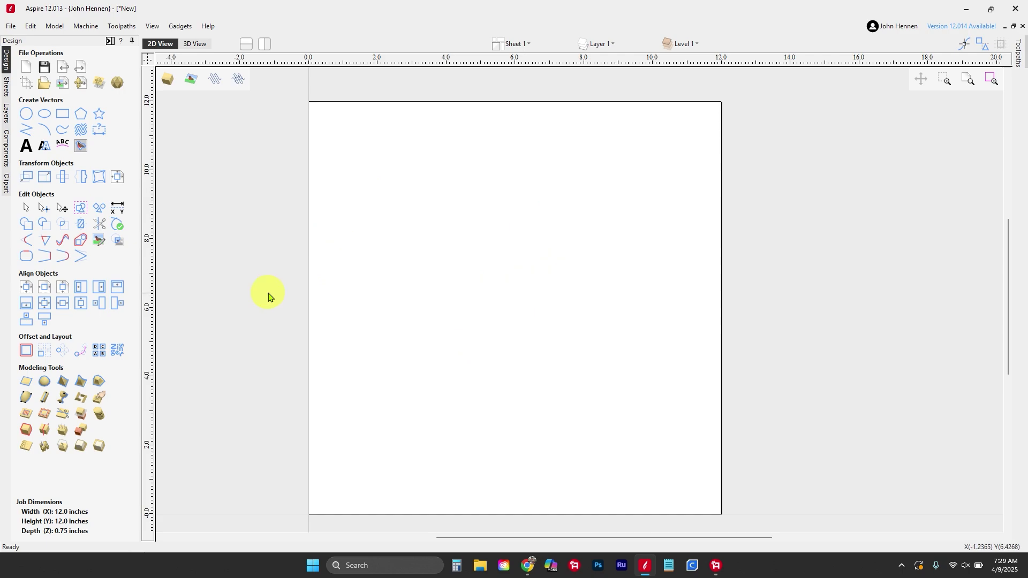
{"action": "left_click", "coordinate": [25, 114]}
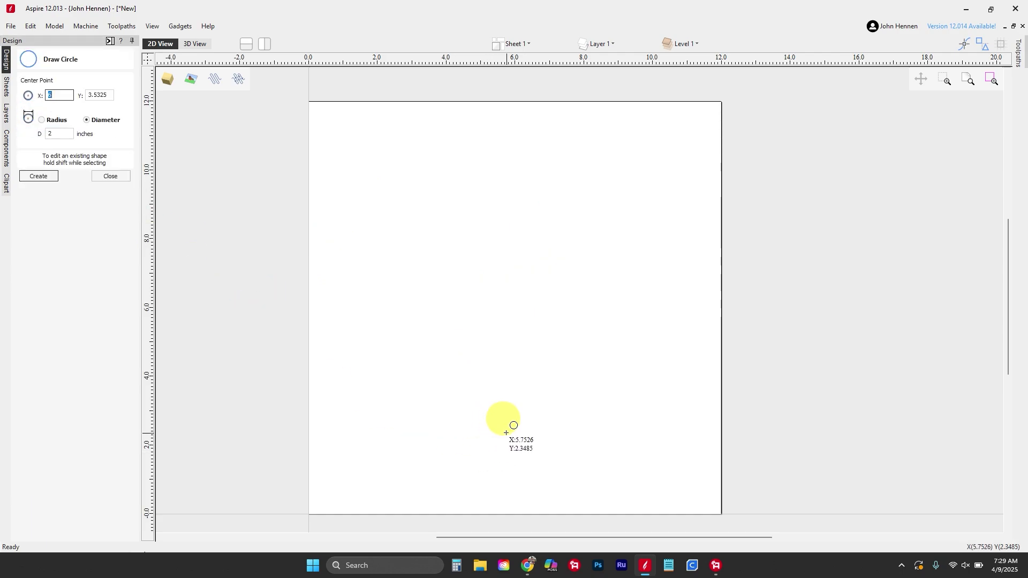
{"action": "left_click", "coordinate": [514, 428]}
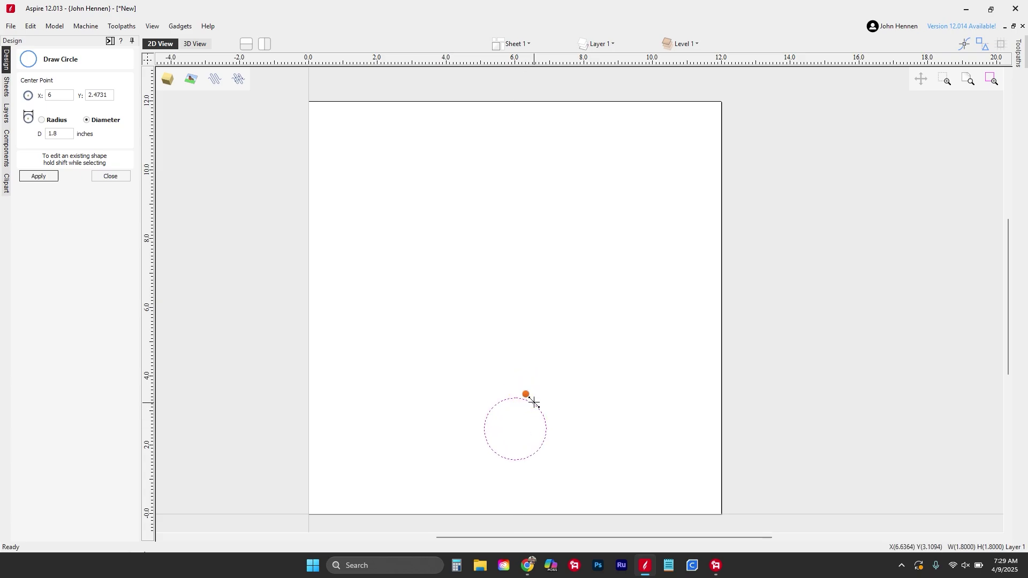
{"action": "left_click", "coordinate": [527, 395]}
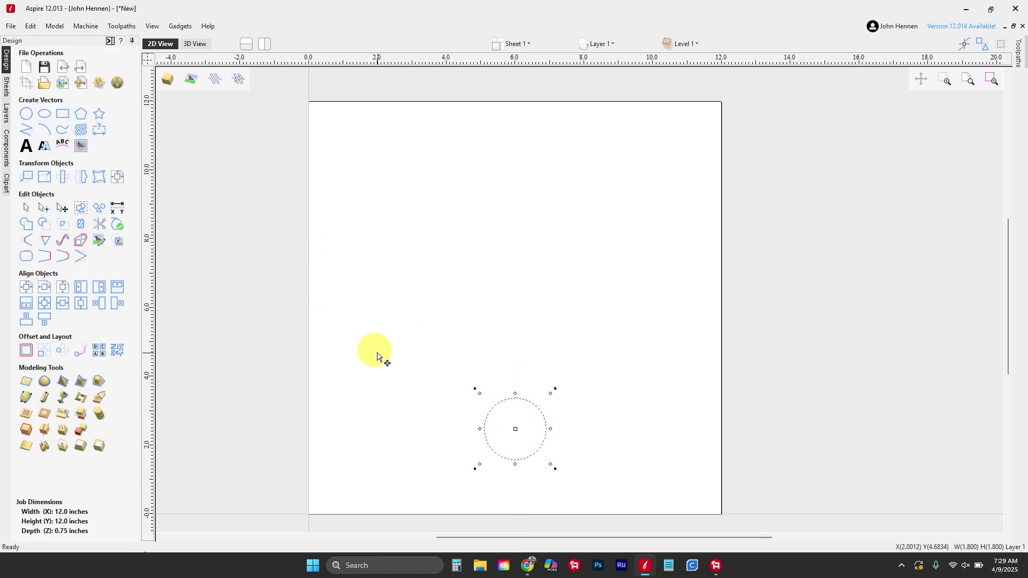
- Drag a vertical guide and a horizontal guide near Y 9.1 in from the rulers, crossing above the circle
{"action": "left_click", "coordinate": [232, 275]}
{"action": "left_click_drag", "start_coordinate": [149, 236], "coordinate": [458, 222]}
{"action": "left_click_drag", "start_coordinate": [419, 73], "coordinate": [453, 202]}
- Draw lines from the circle's right and left edges up to the guide intersection, forming a tapered shape
{"action": "left_click", "coordinate": [26, 129]}
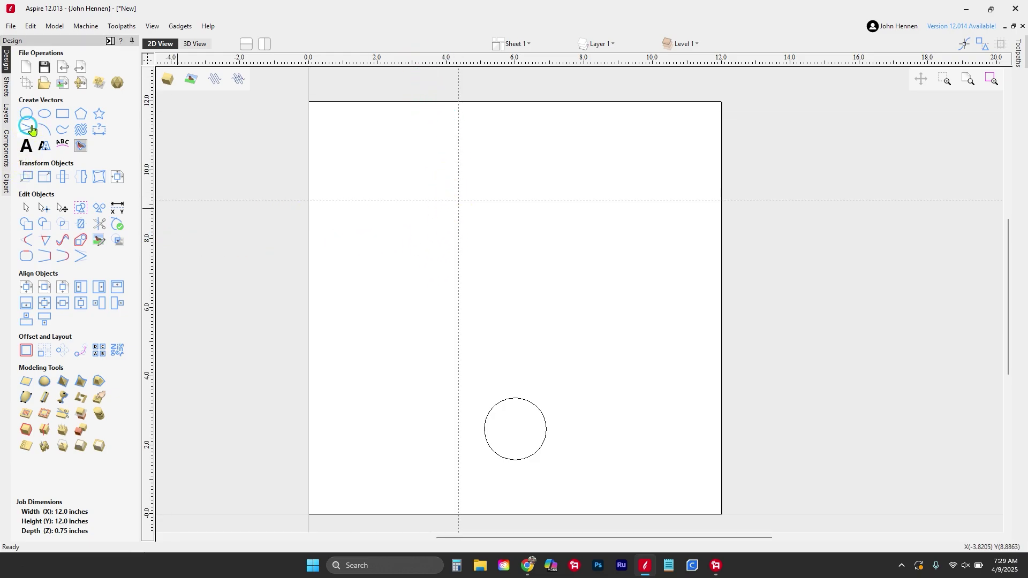
{"action": "left_click", "coordinate": [544, 425]}
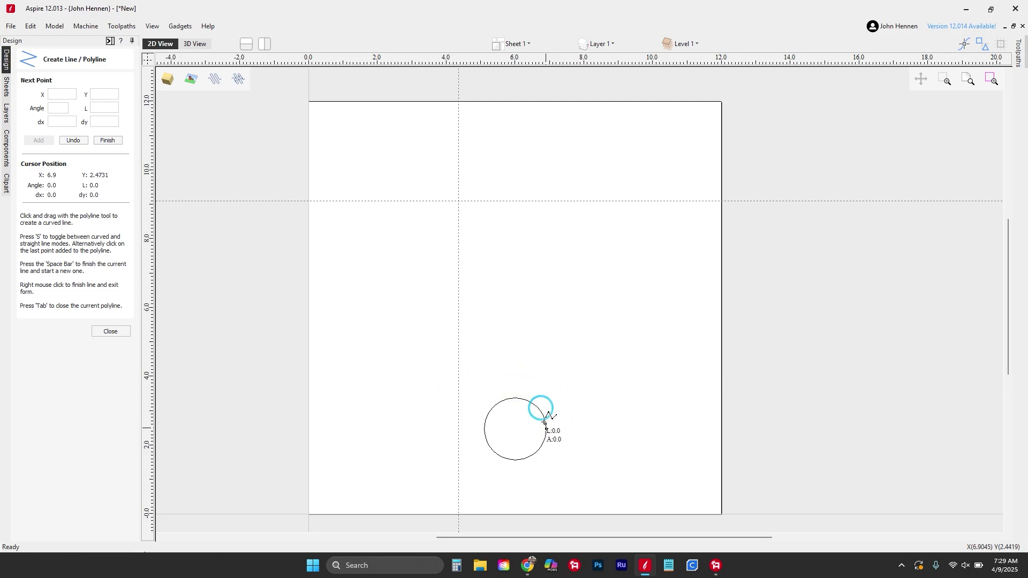
{"action": "left_click", "coordinate": [460, 200]}
{"action": "key", "text": "space"}
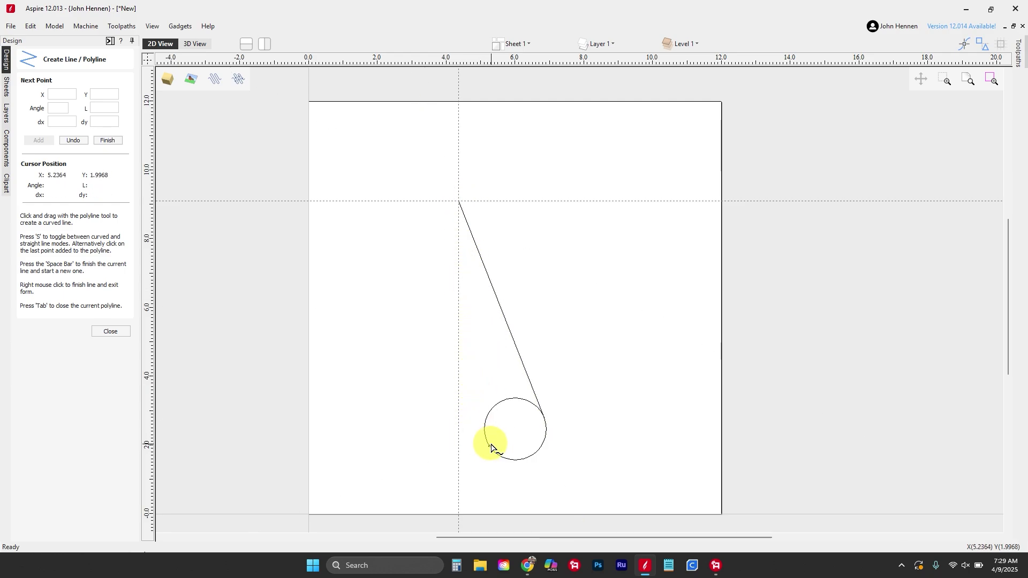
{"action": "left_click", "coordinate": [491, 407]}
{"action": "left_click", "coordinate": [458, 200]}
{"action": "right_click", "coordinate": [458, 201]}
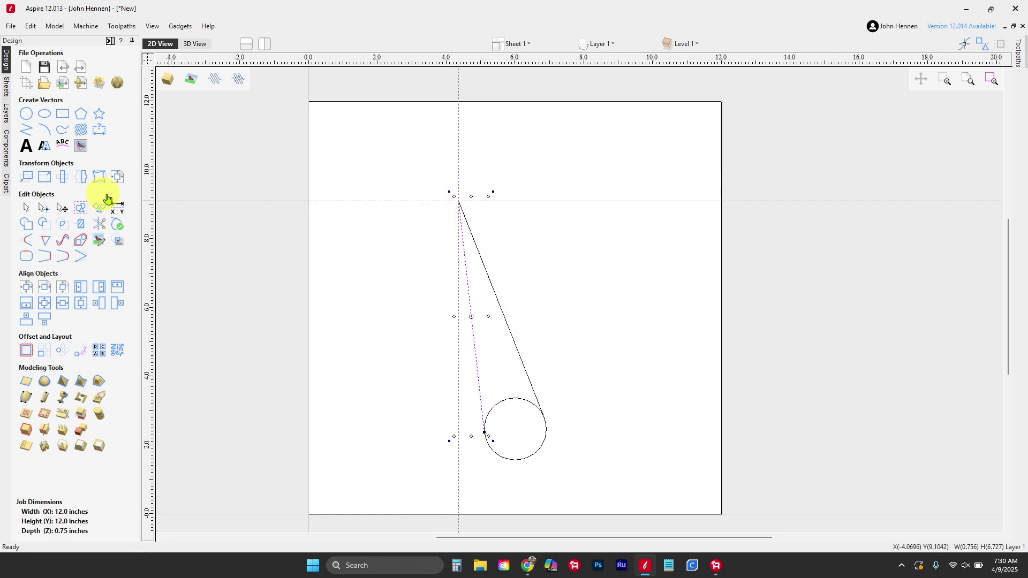
- Add 1.6-inch and 1.2-inch circles on the left side of the sheet
{"action": "left_click", "coordinate": [26, 113]}
{"action": "left_click_drag", "start_coordinate": [256, 339], "coordinate": [267, 314]}
{"action": "right_click", "coordinate": [398, 239]}
- Draw a roughly 5.4-inch tangent line across the tops of the 1.6-inch and 1.2-inch circles
{"action": "left_click", "coordinate": [17, 132]}
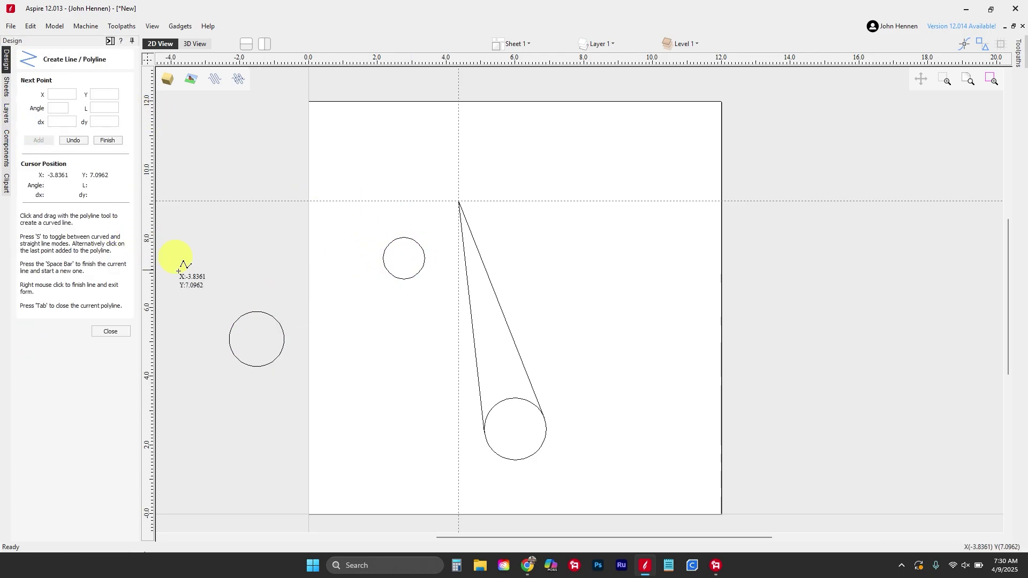
{"action": "left_click", "coordinate": [239, 320]}
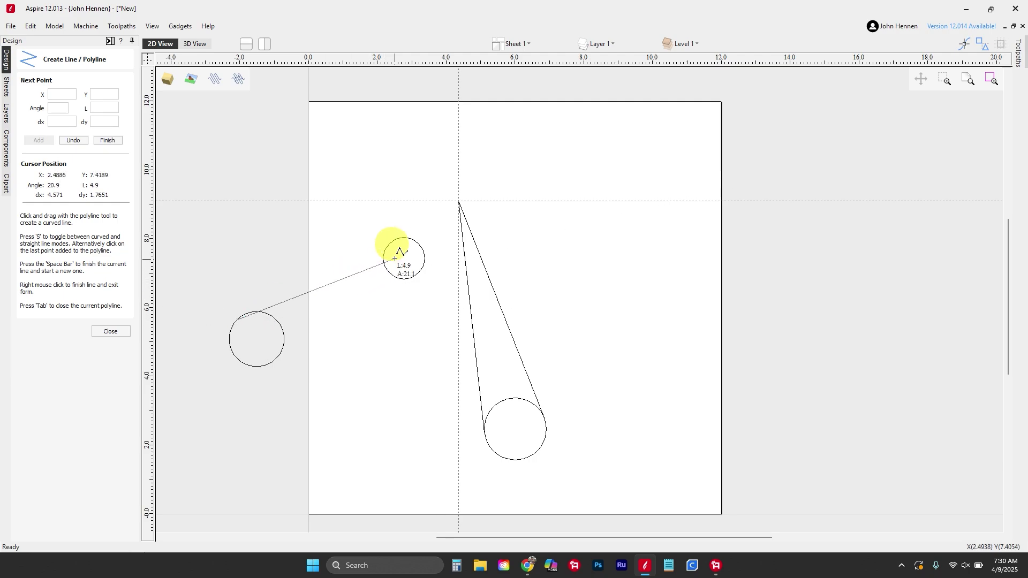
{"action": "left_click", "coordinate": [405, 236]}
{"action": "right_click", "coordinate": [405, 237]}
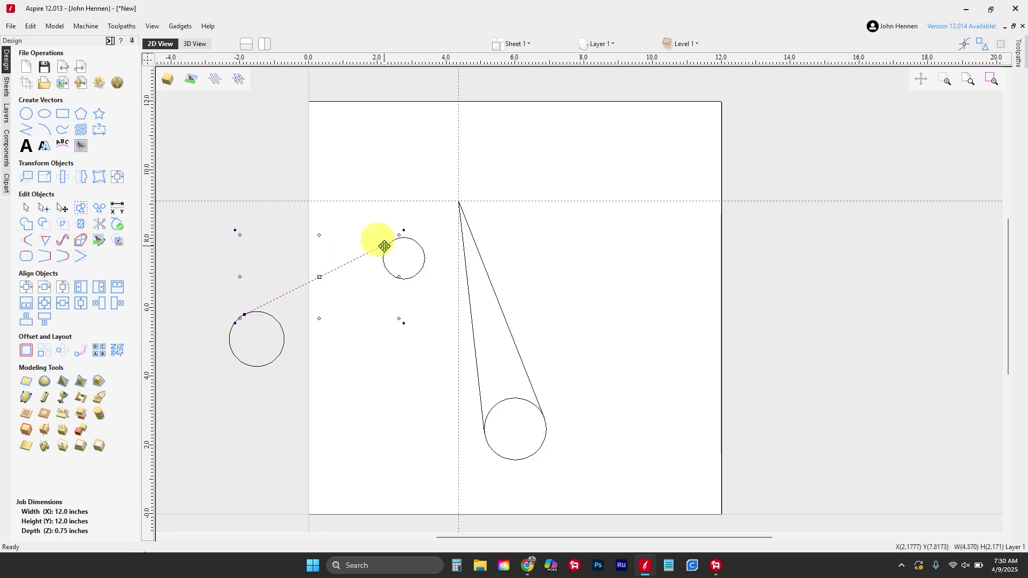
- Place two 0.8-inch circles near the top of the sheet, one left and one right
{"action": "left_click", "coordinate": [26, 113]}
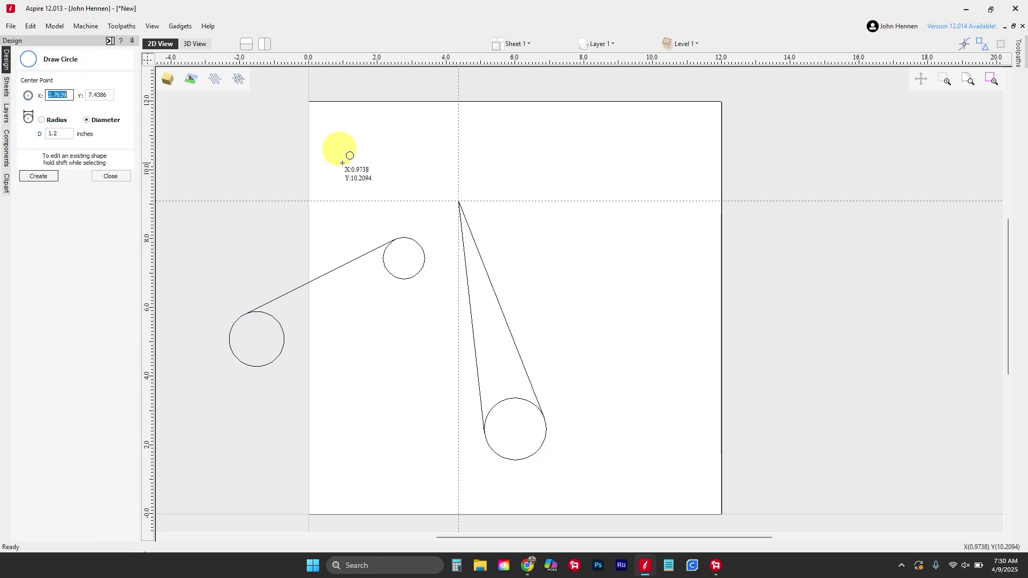
{"action": "left_click", "coordinate": [355, 151]}
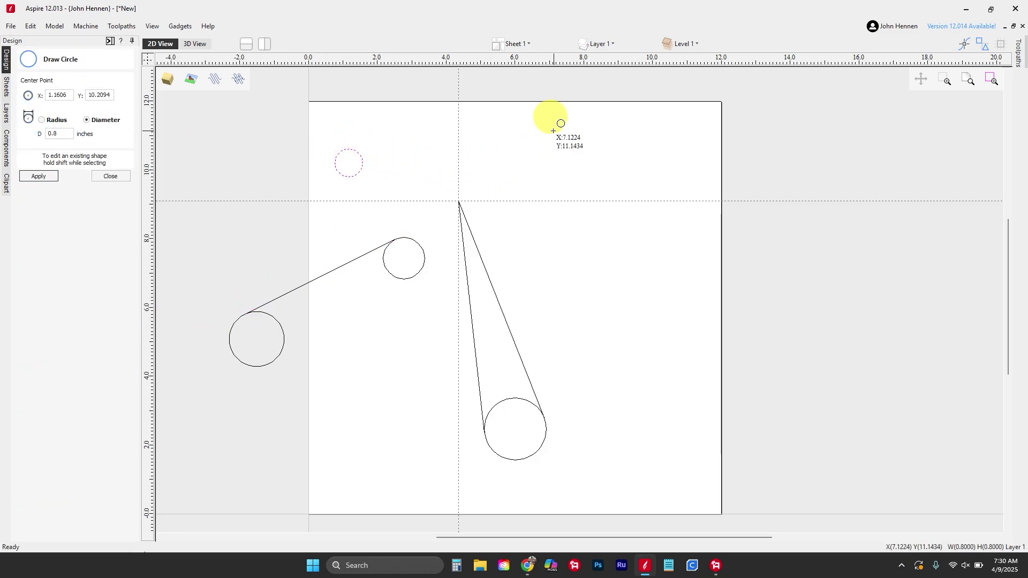
{"action": "left_click", "coordinate": [541, 110]}
{"action": "right_click", "coordinate": [369, 129]}
- Join the two 0.8-inch circles with a tangent line about 6.2 inches long
{"action": "left_click", "coordinate": [34, 129]}
{"action": "left_click", "coordinate": [334, 163]}
{"action": "left_click", "coordinate": [415, 140]}
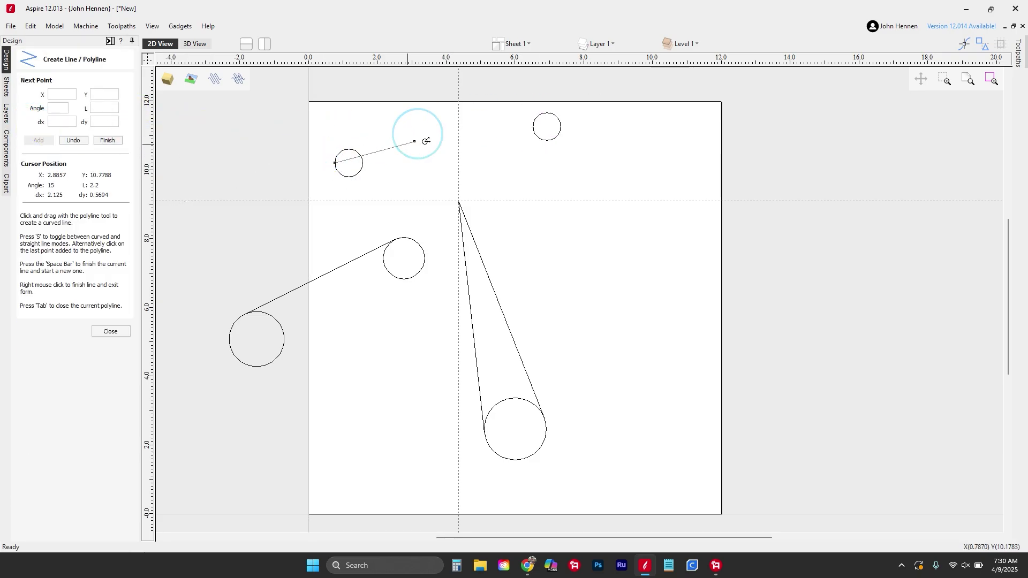
{"action": "right_click", "coordinate": [543, 141]}
{"action": "left_click", "coordinate": [286, 170]}
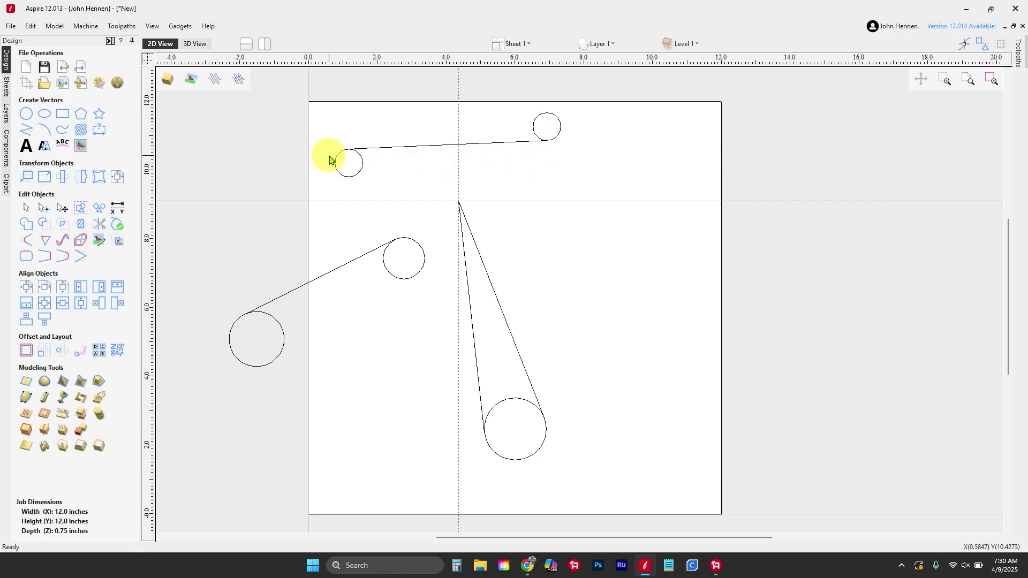